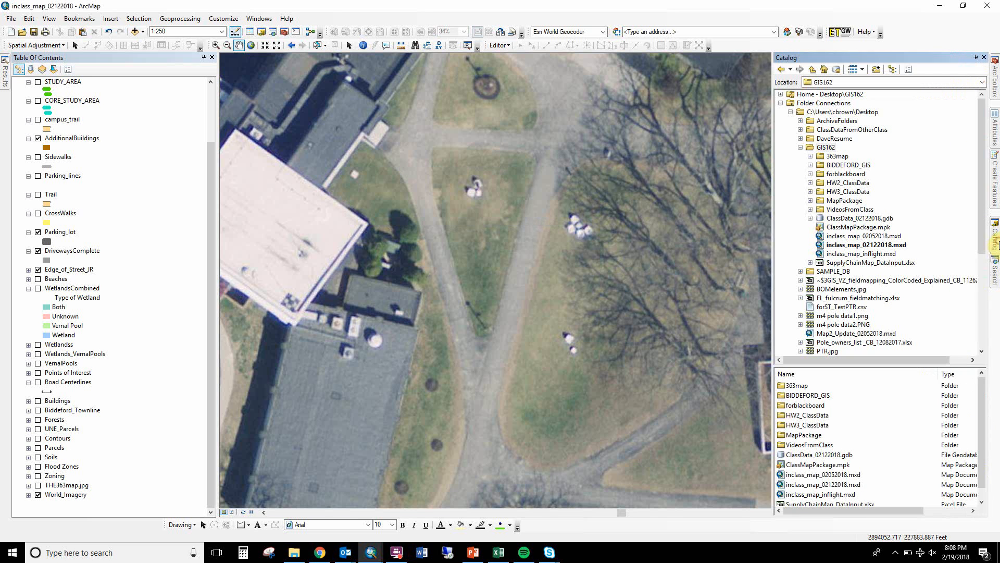
# Start a new shapefile in the GIS162 folder with Polygon as its feature type.
pyautogui.rightClick(822, 149)
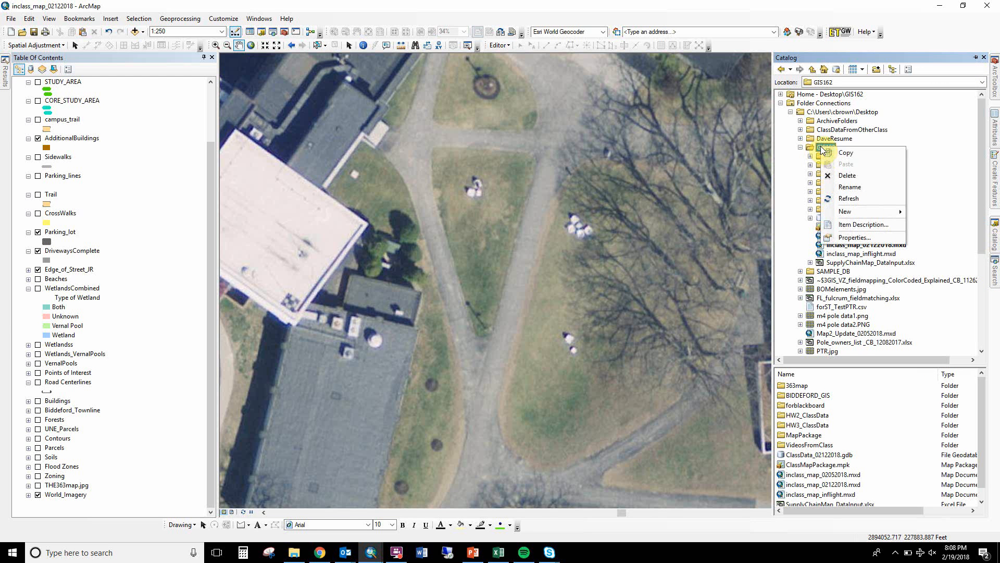
pyautogui.moveTo(864, 211)
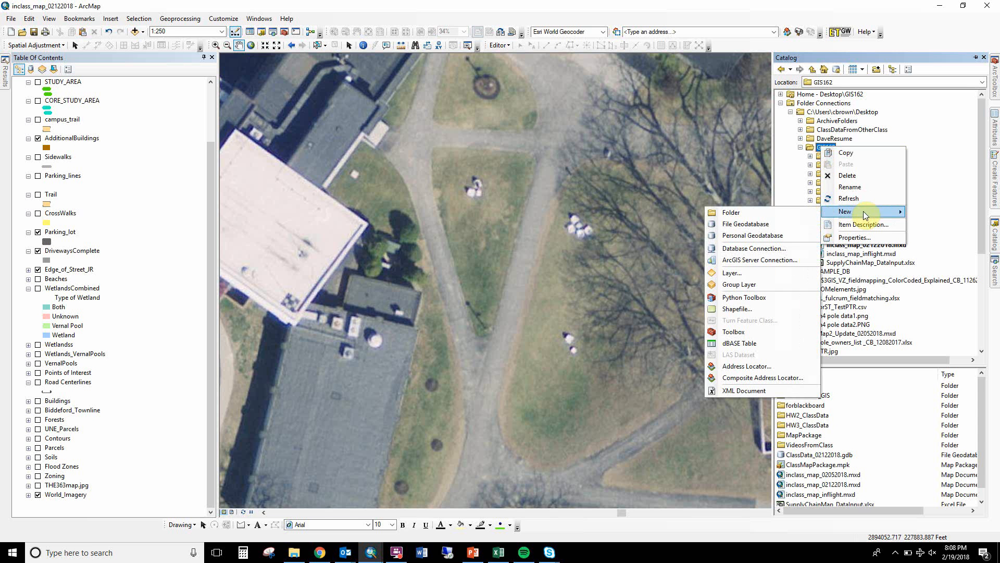
pyautogui.click(739, 309)
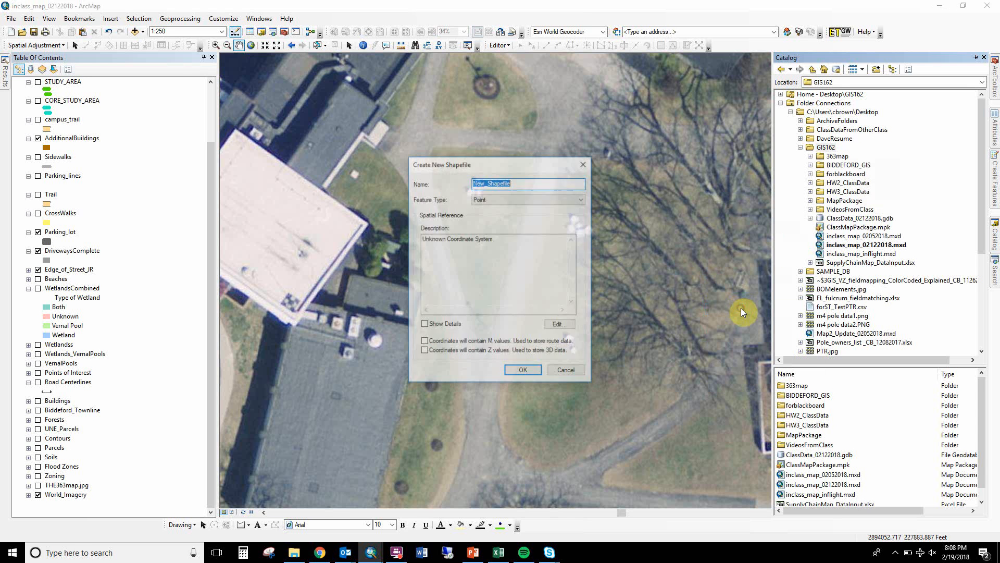
pyautogui.click(552, 200)
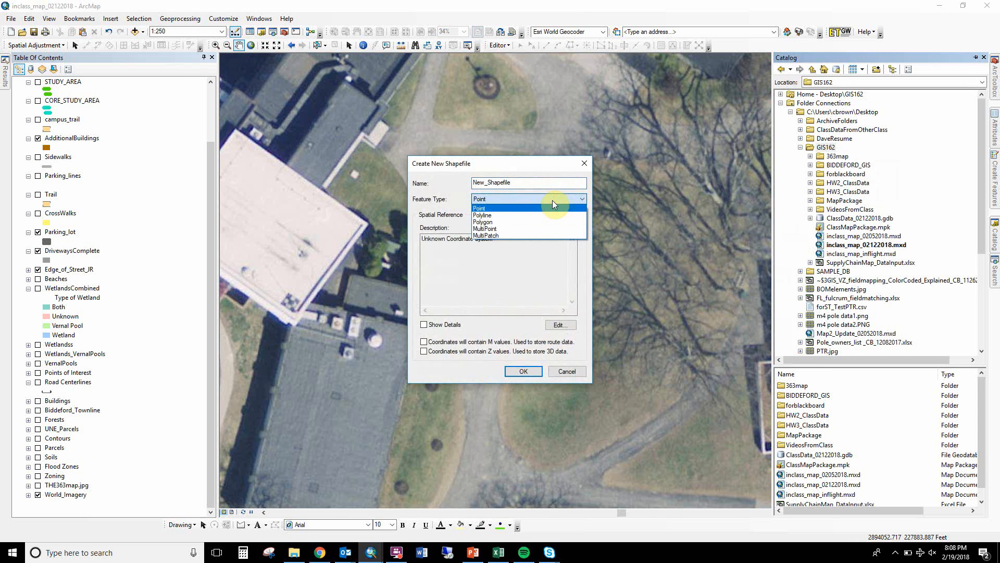
pyautogui.click(517, 222)
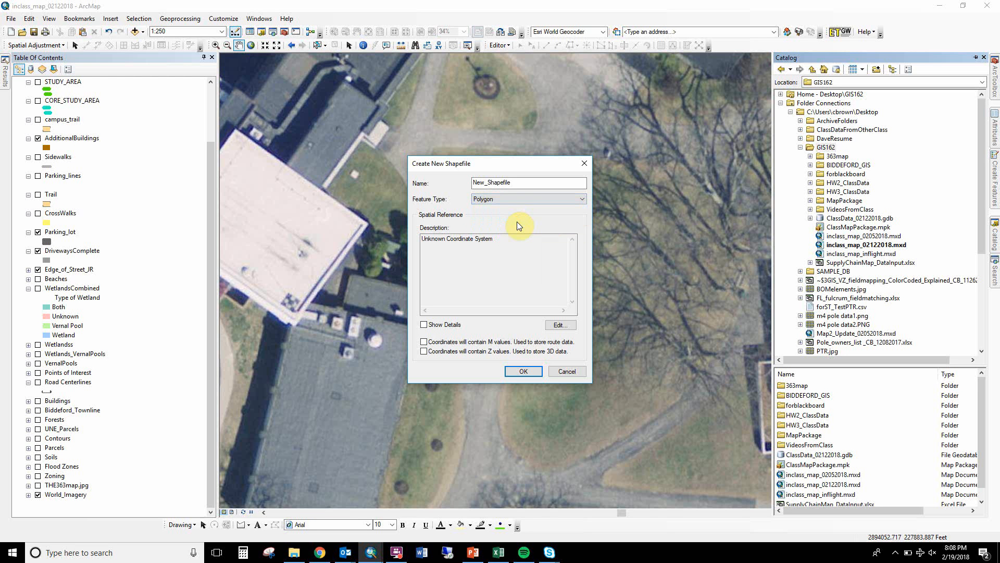
# Find the Maine state plane systems, assign NAD 1927 StatePlane Maine West FIPS 1802 to the shapefile, and create it.
pyautogui.click(559, 326)
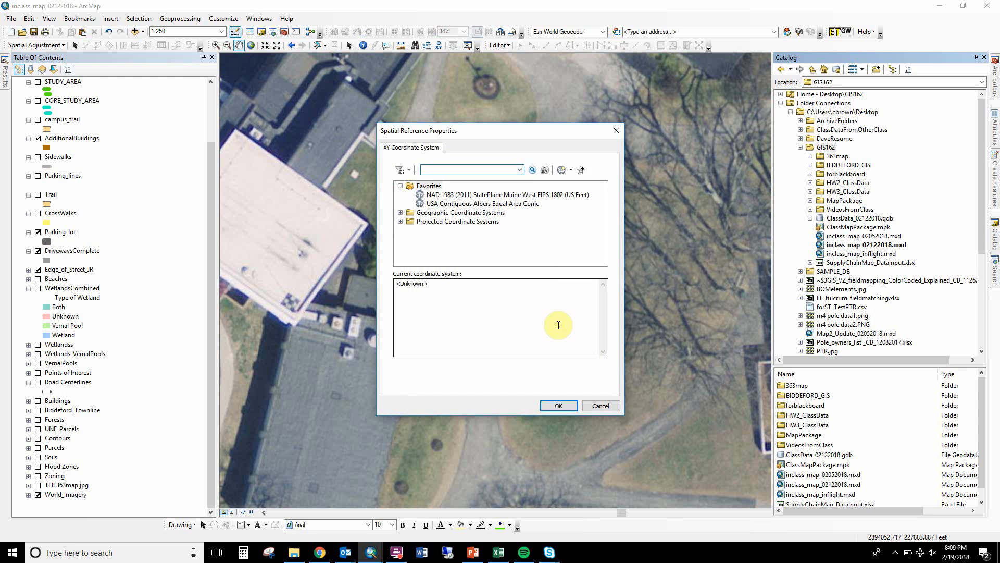
pyautogui.click(513, 194)
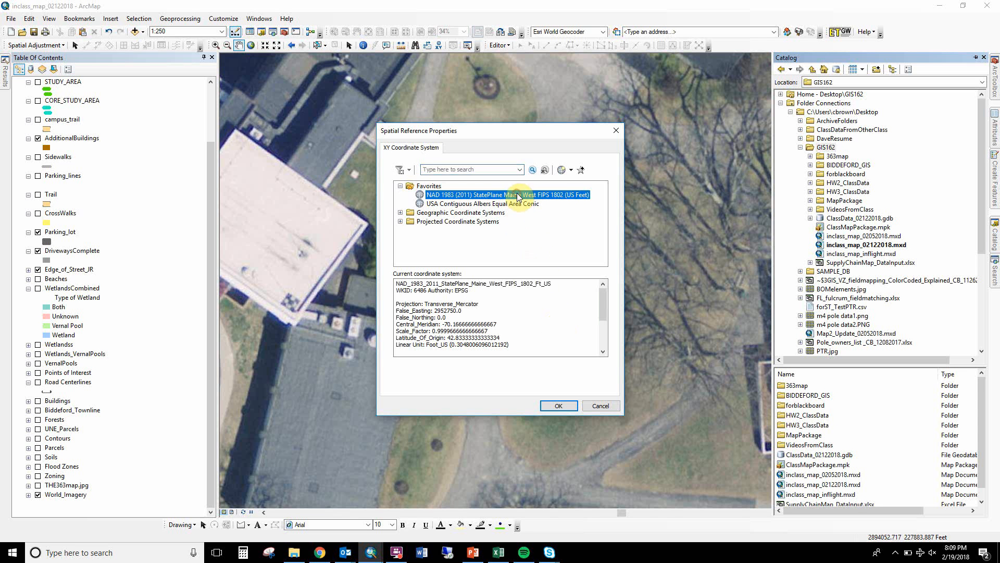
pyautogui.click(401, 221)
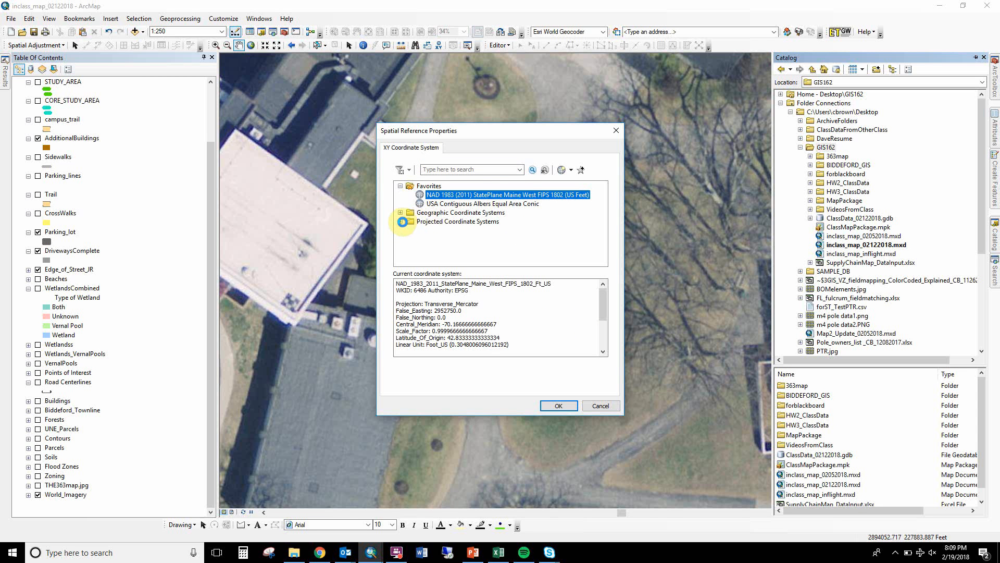
pyautogui.click(446, 169)
pyautogui.write('maine')
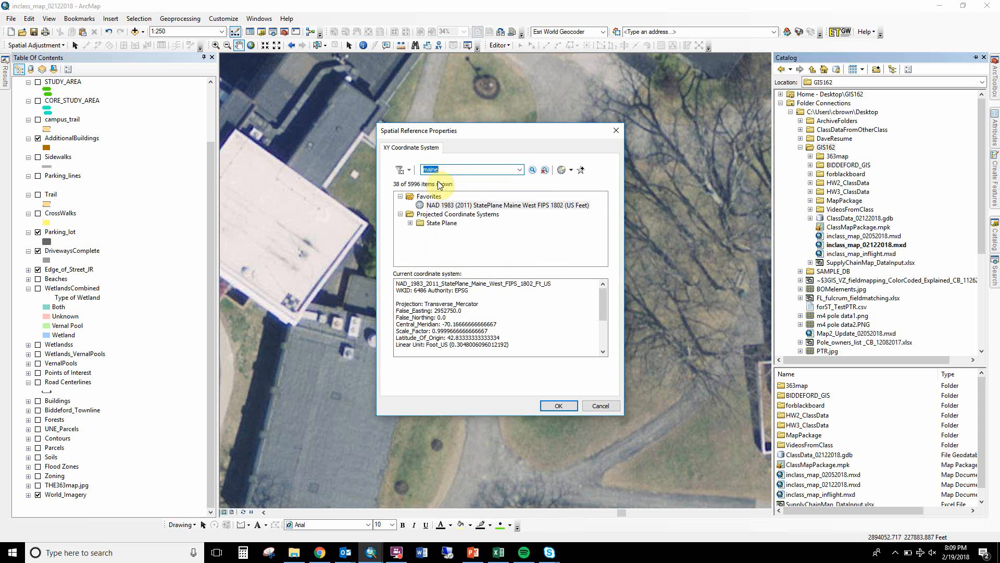
pyautogui.click(410, 223)
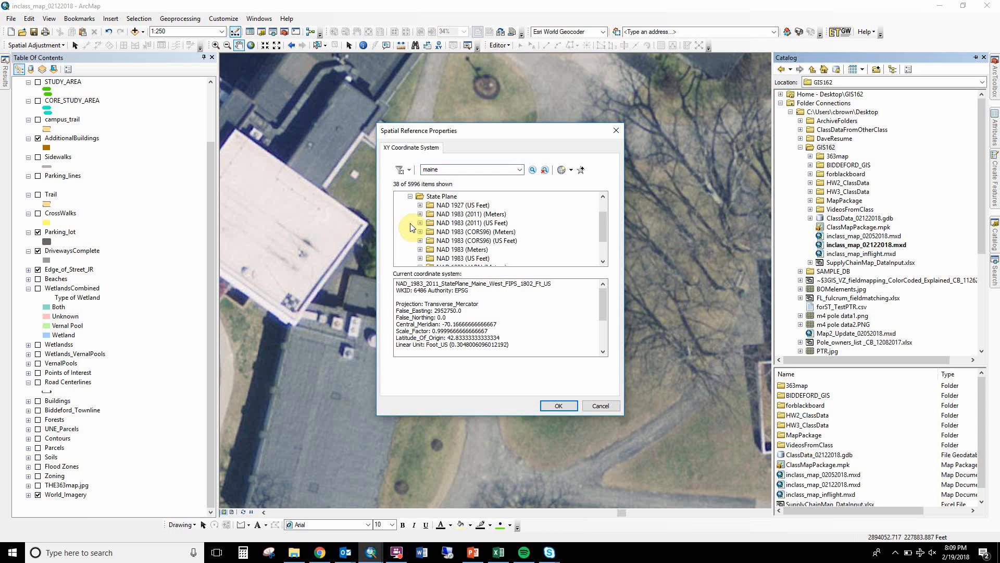
pyautogui.click(420, 205)
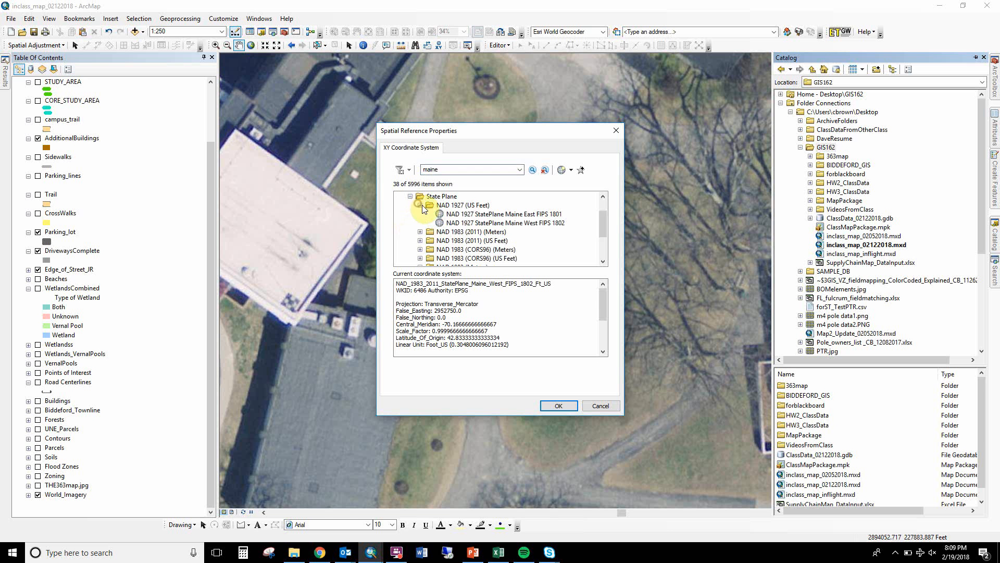
pyautogui.click(487, 223)
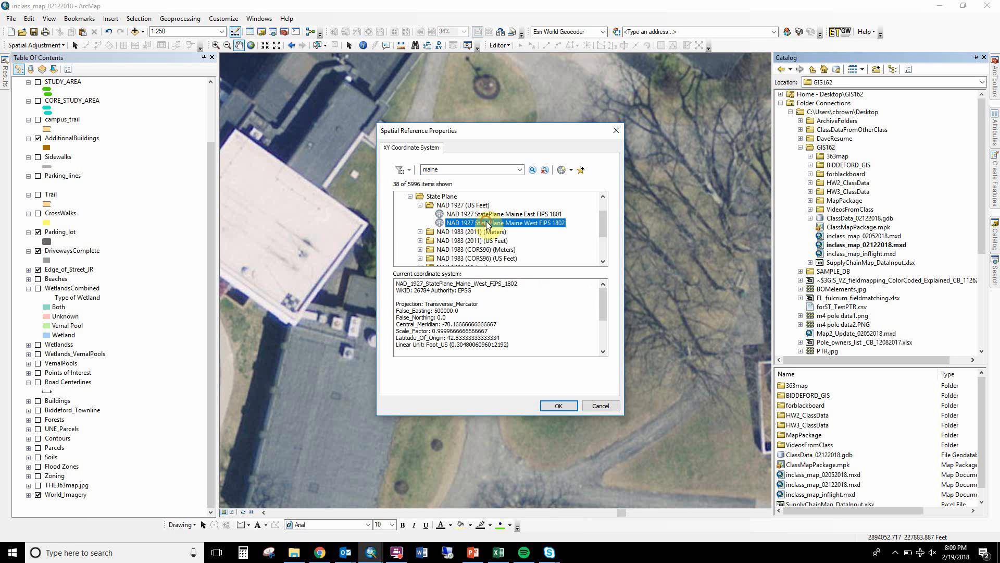
pyautogui.click(563, 409)
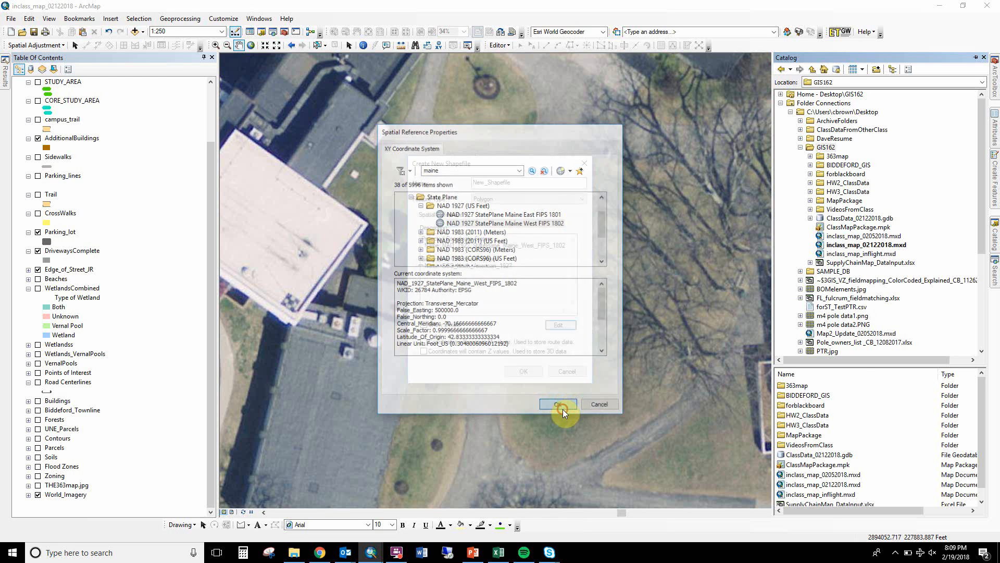
pyautogui.click(537, 375)
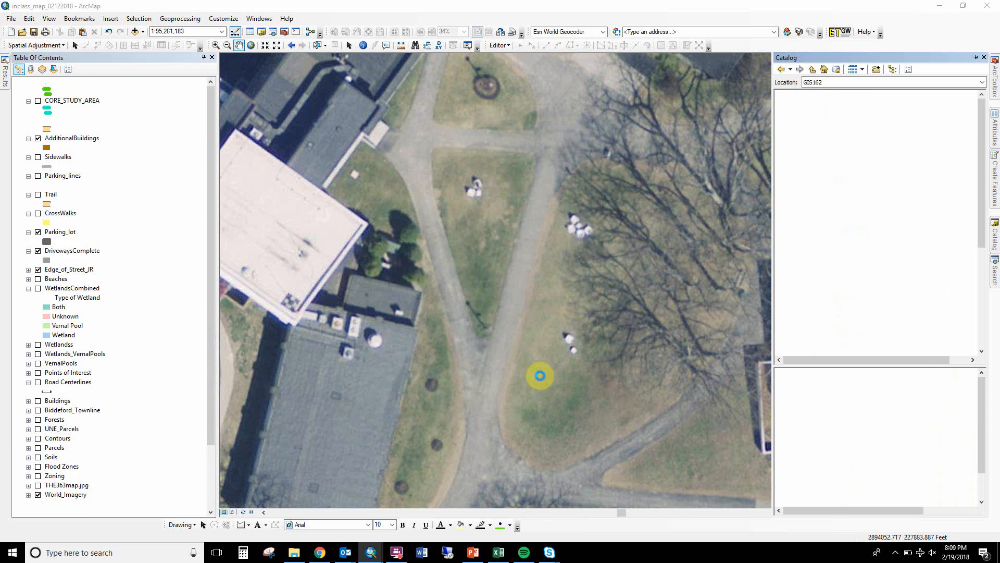
pyautogui.click(627, 374)
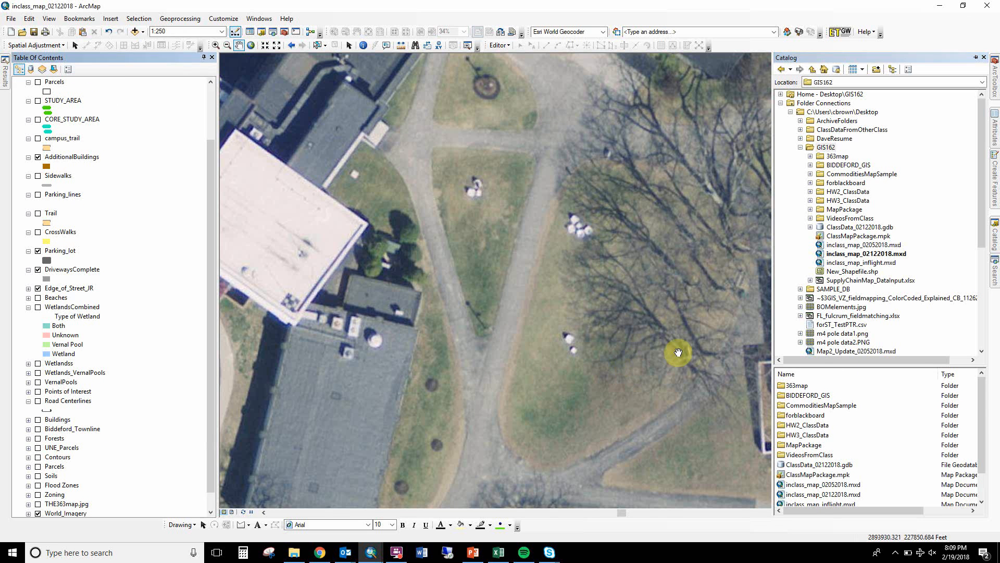
pyautogui.click(998, 245)
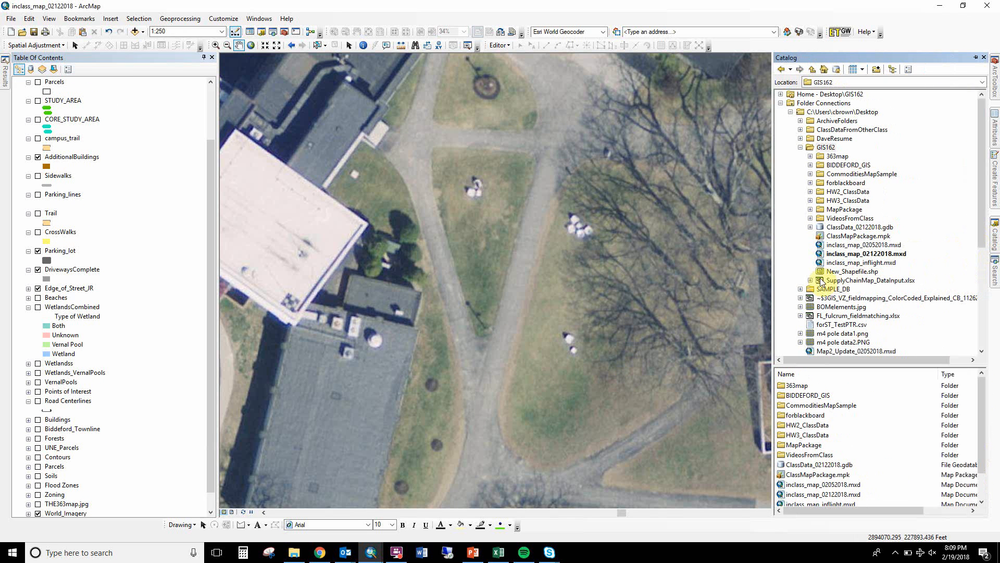
pyautogui.click(844, 263)
pyautogui.click(840, 280)
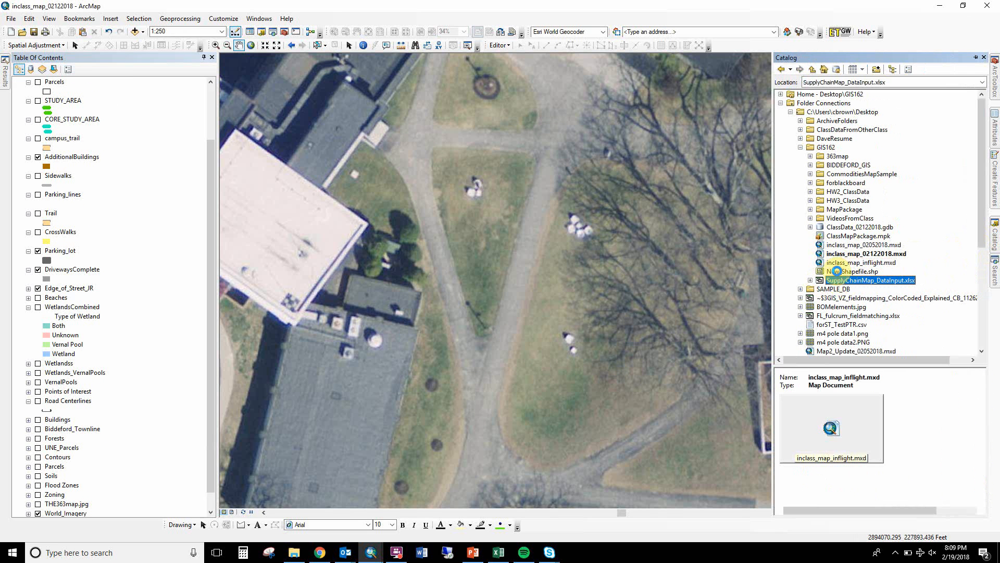
pyautogui.doubleClick(852, 280)
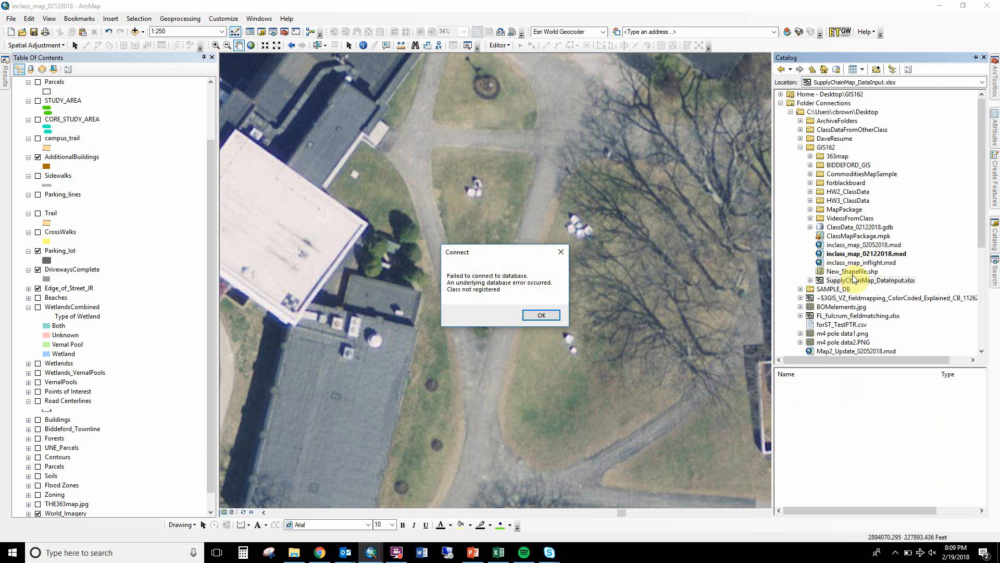
pyautogui.click(541, 314)
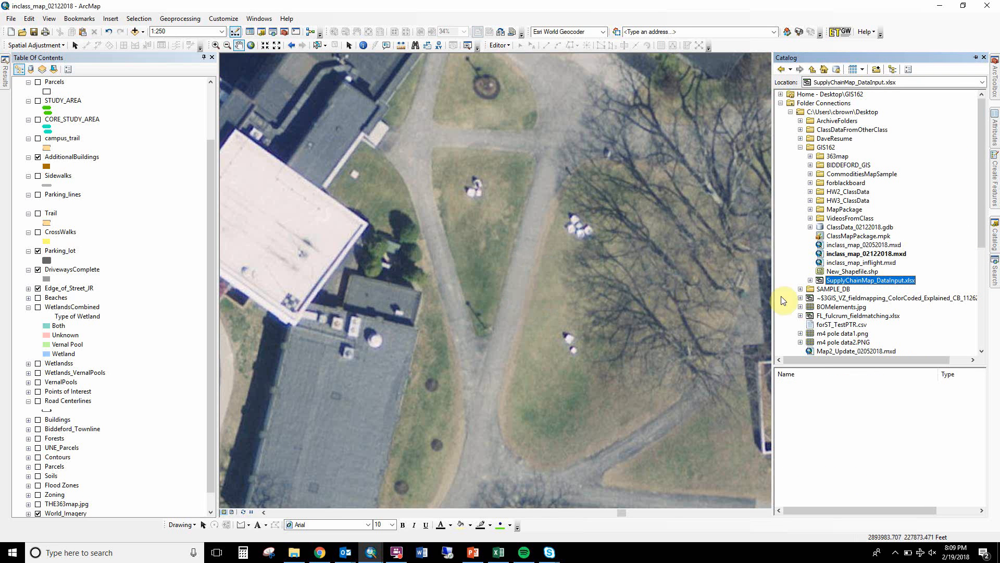
# Rename the new shapefile in the GIS162 folder as Barret_DecorativeFeaturePolygon.
pyautogui.click(836, 273)
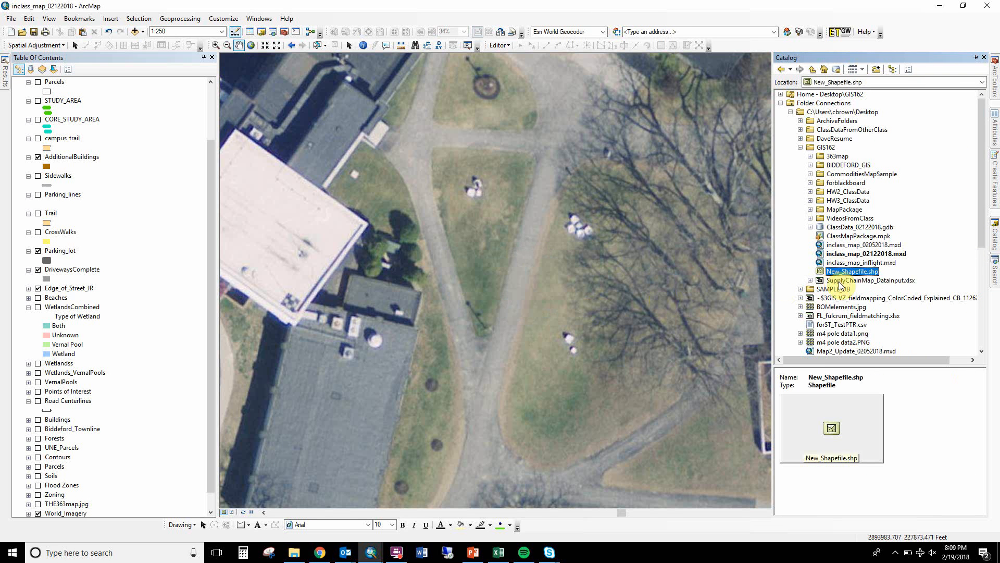
pyautogui.press('Left')
pyautogui.press('Left')
pyautogui.hotkey('shift', 'Home')
pyautogui.write('Barret_DecorativeFeature')
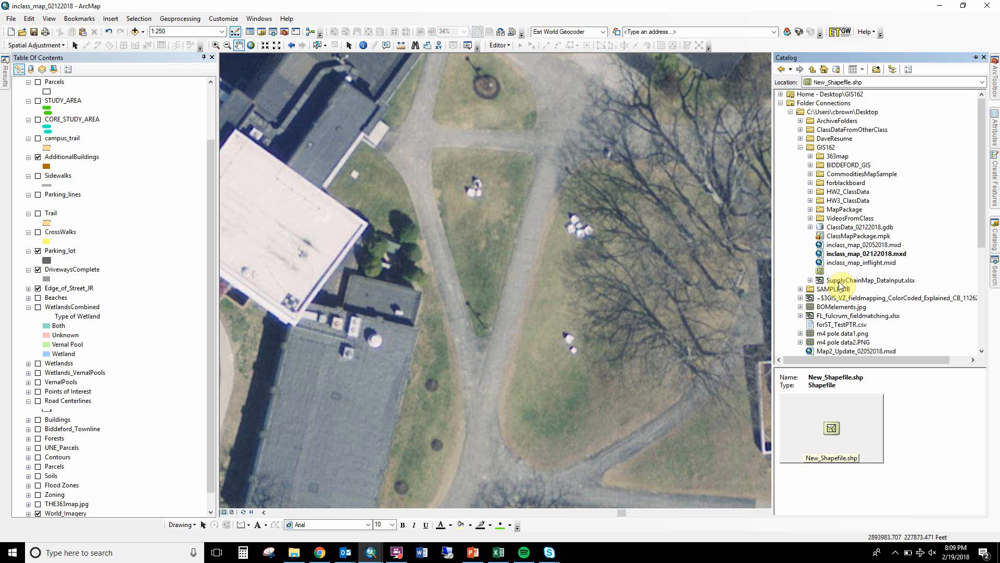
pyautogui.write('Poly')
pyautogui.write('gon')
pyautogui.press('Return')
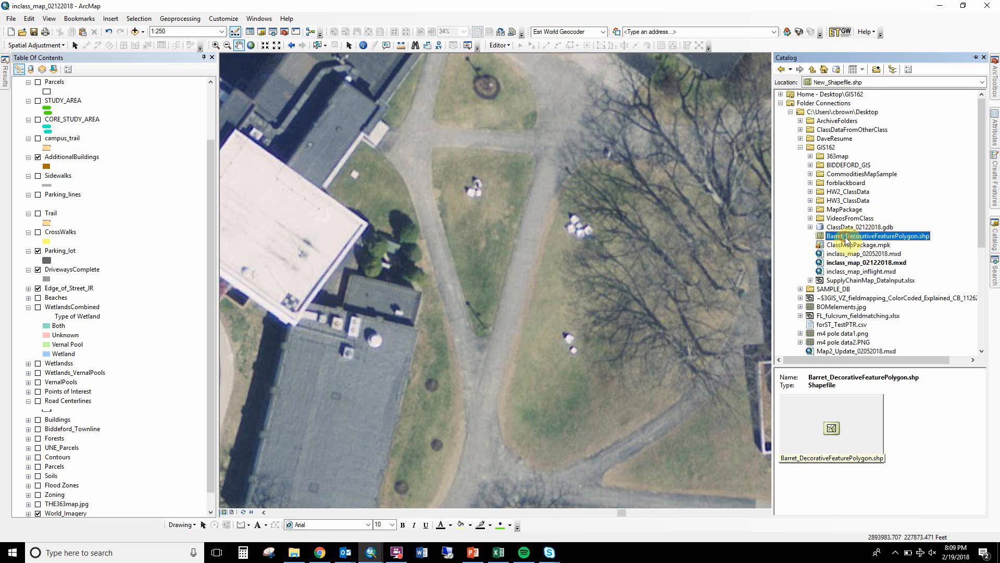
# Open the attribute table of the Barret_DecorativeFeaturePolygon layer.
pyautogui.click(602, 243)
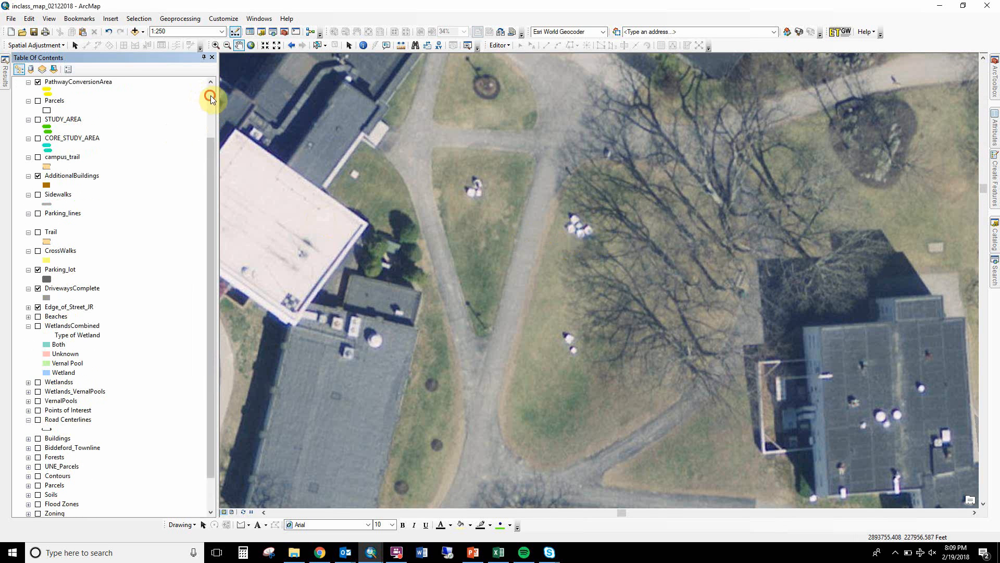
pyautogui.scroll(3, 210, 95)
pyautogui.rightClick(115, 92)
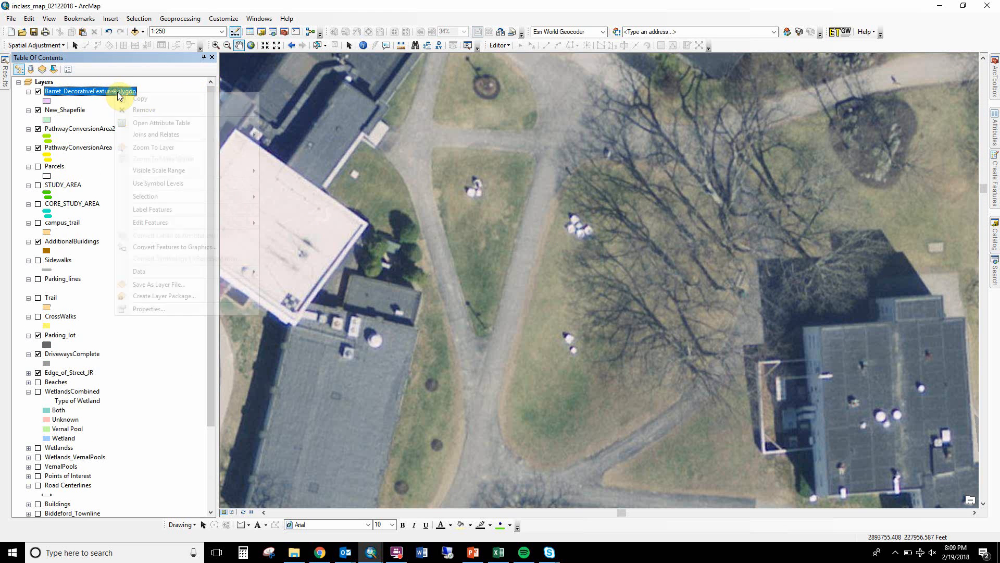
pyautogui.click(147, 123)
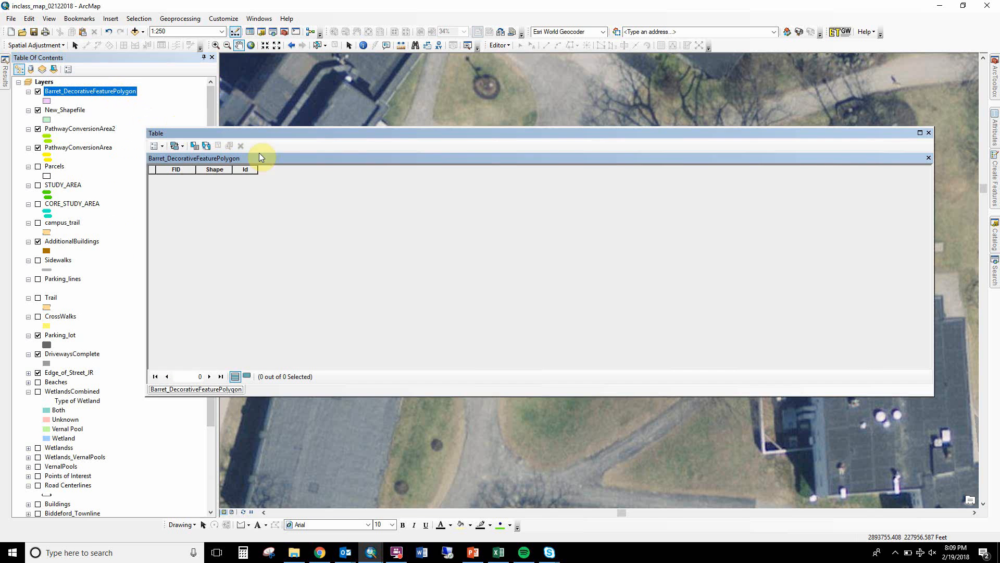
# Add a text field called Name to the Barret_DecorativeFeaturePolygon attribute table.
pyautogui.click(157, 146)
pyautogui.click(181, 219)
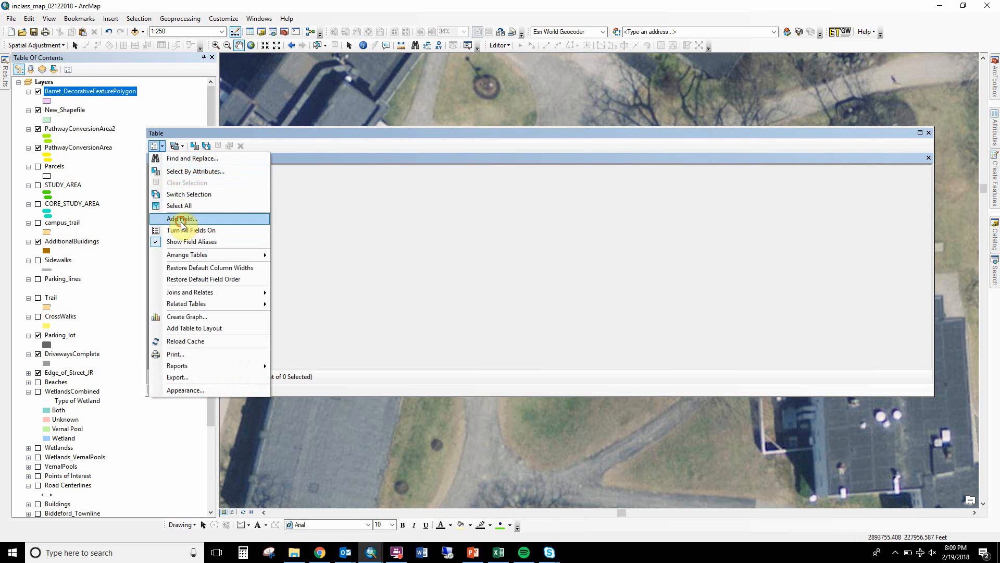
pyautogui.write('Name')
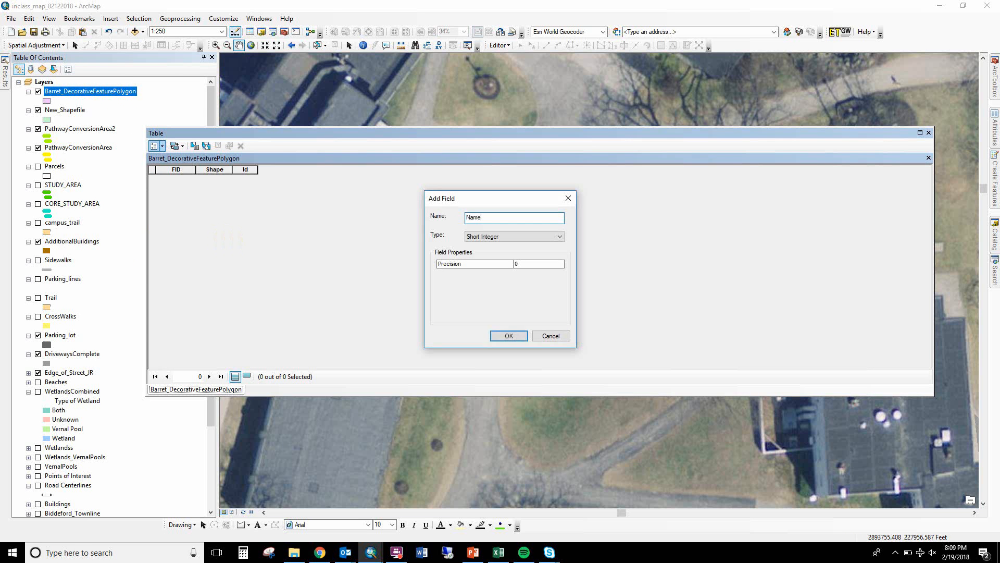
pyautogui.click(488, 236)
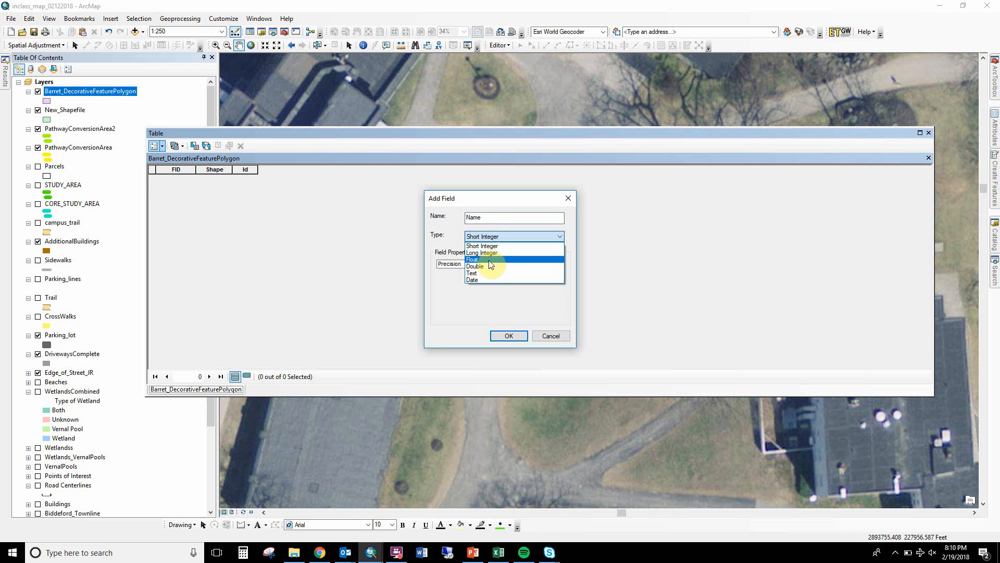
pyautogui.click(492, 272)
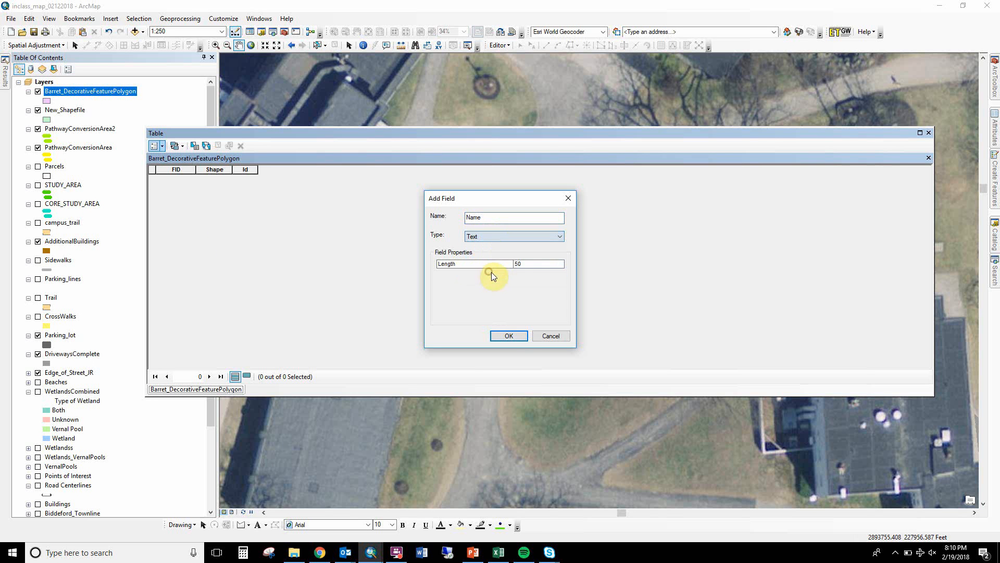
pyautogui.click(513, 336)
# Add a text field called Type to the Barret_DecorativeFeaturePolygon attribute table.
pyautogui.click(157, 147)
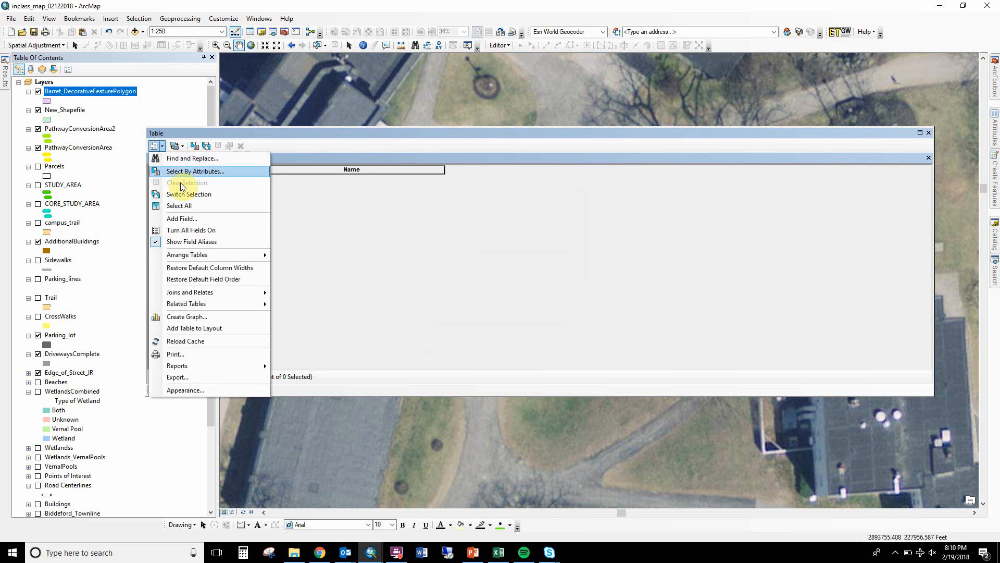
pyautogui.click(197, 218)
pyautogui.write('Type')
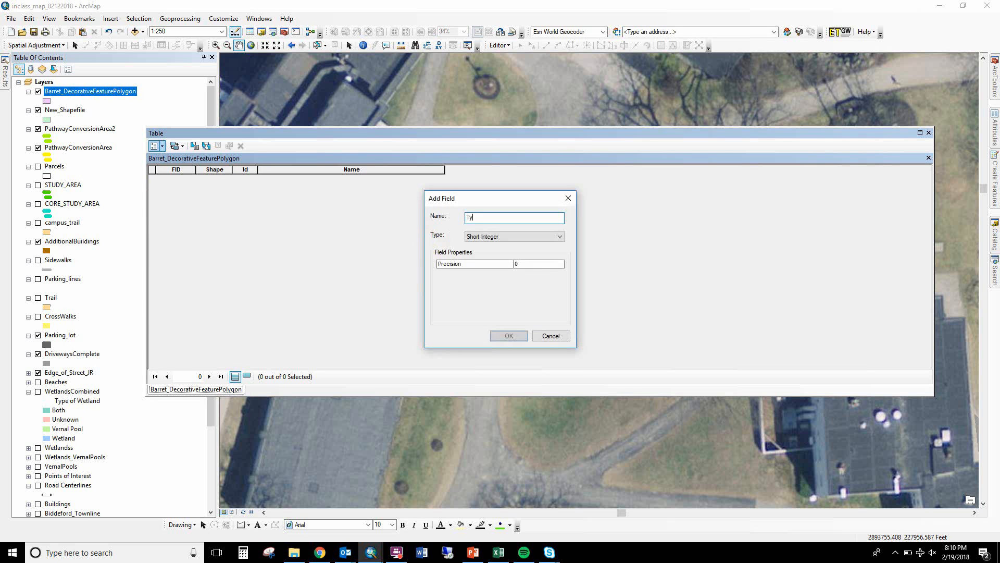
pyautogui.click(473, 236)
pyautogui.click(472, 272)
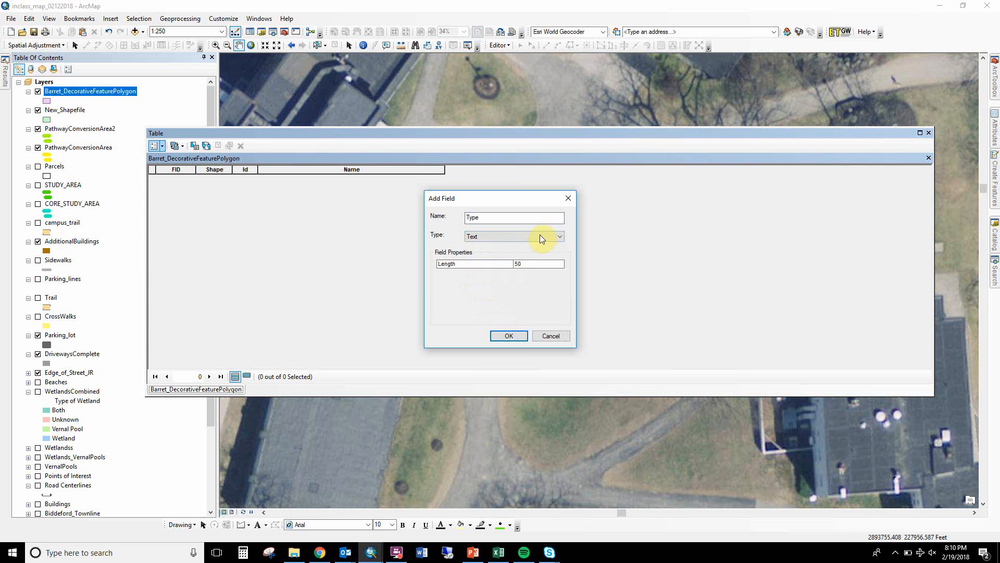
pyautogui.click(514, 336)
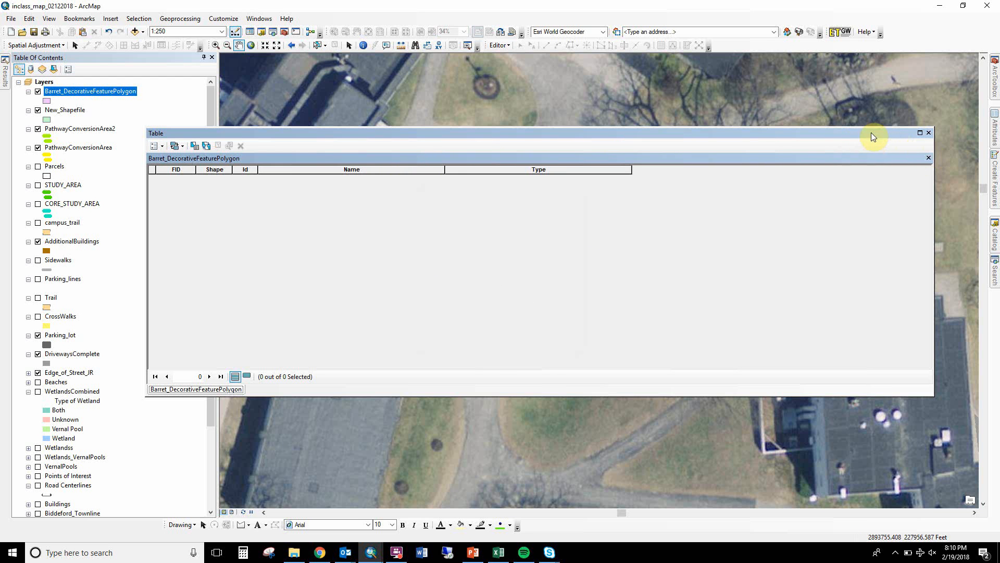
# Dock the attribute table beside the map and widen it to show more of its columns.
pyautogui.moveTo(871, 133); pyautogui.dragTo(619, 286)
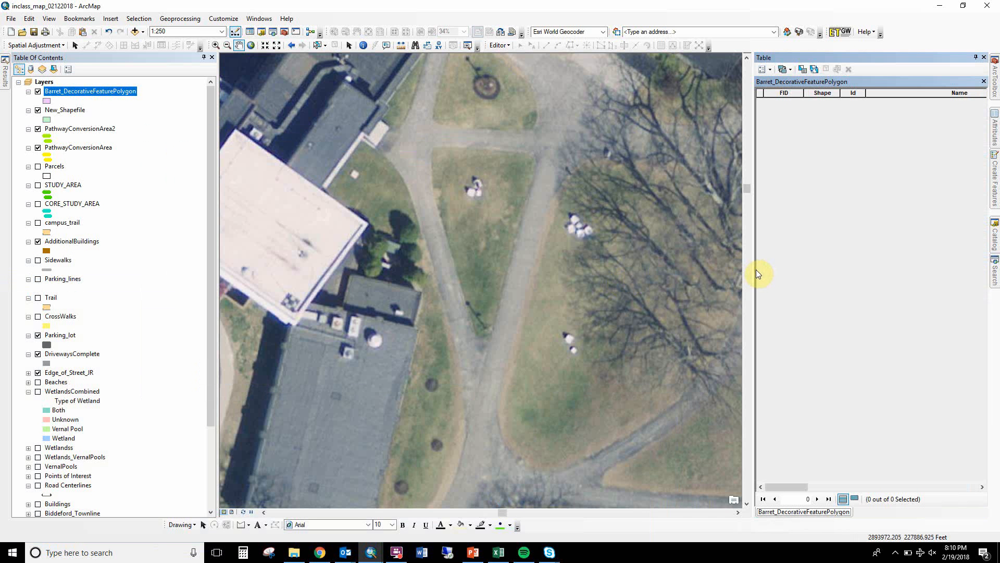
pyautogui.moveTo(755, 270); pyautogui.dragTo(655, 263)
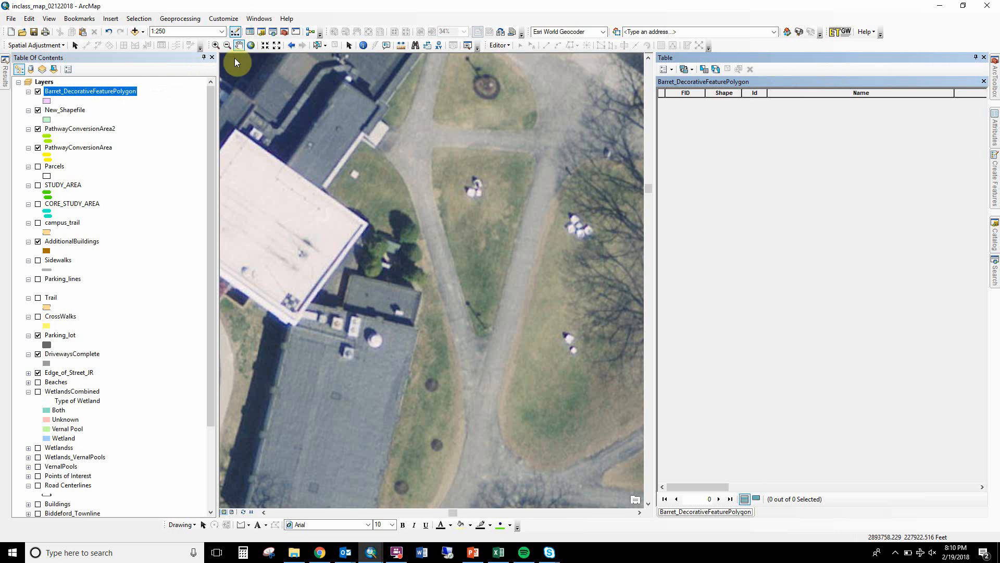
# Start an edit session on the Barret_DecorativeFeaturePolygon layer, continuing despite the spatial reference warnings.
pyautogui.rightClick(117, 92)
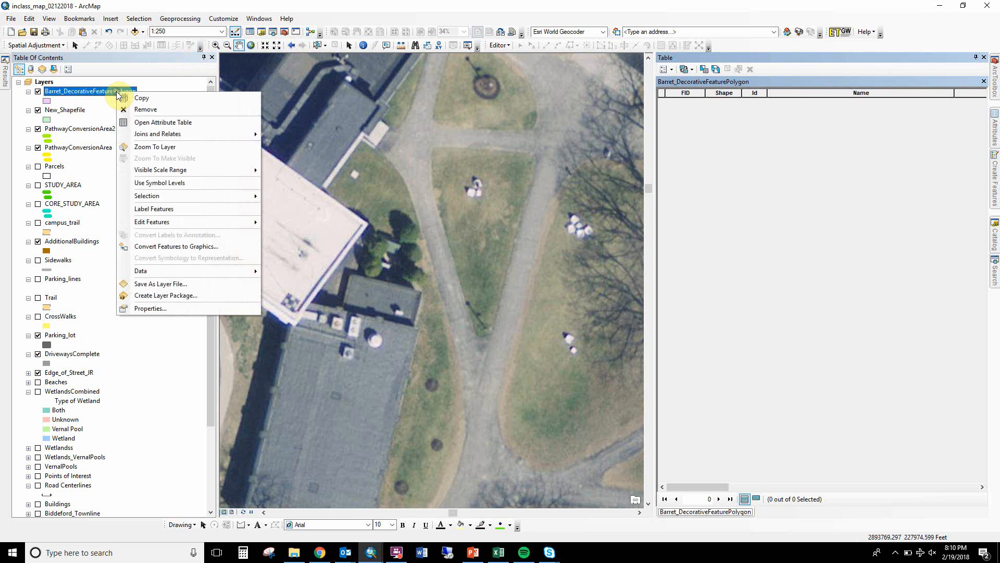
pyautogui.moveTo(170, 224)
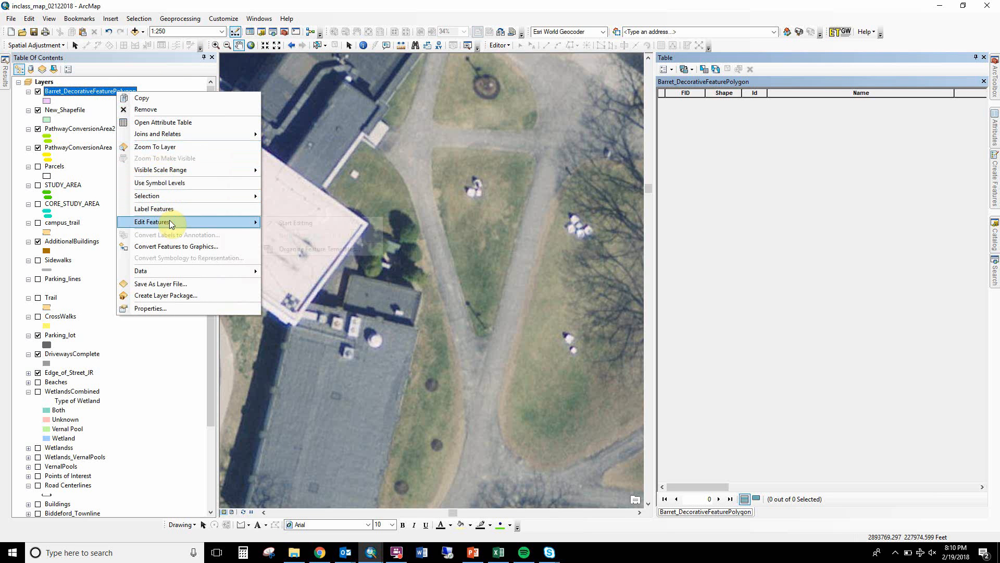
pyautogui.click(295, 223)
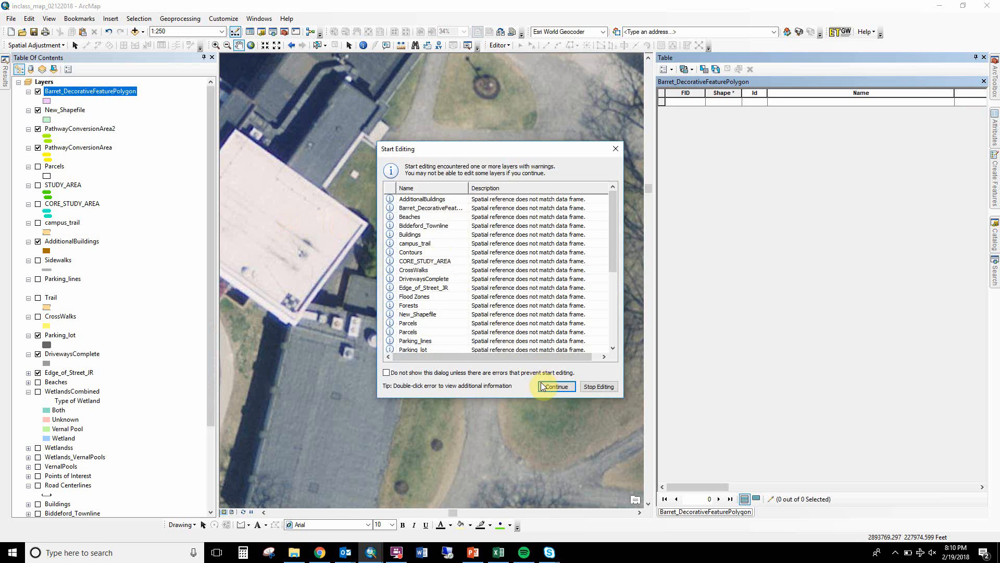
pyautogui.click(542, 384)
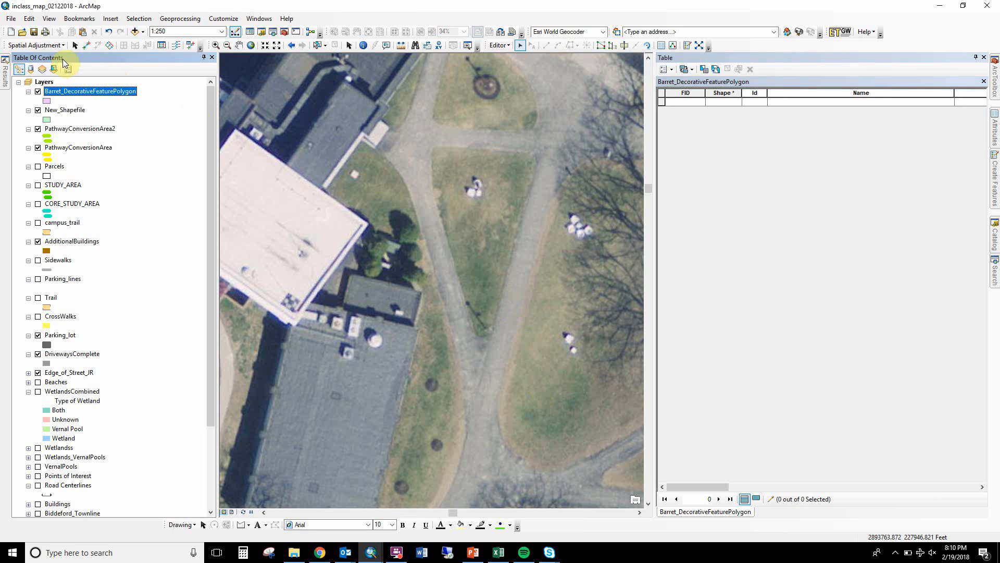
# Undock the Editor toolbar and float it over the map.
pyautogui.click(238, 45)
pyautogui.moveTo(364, 116); pyautogui.dragTo(421, 253)
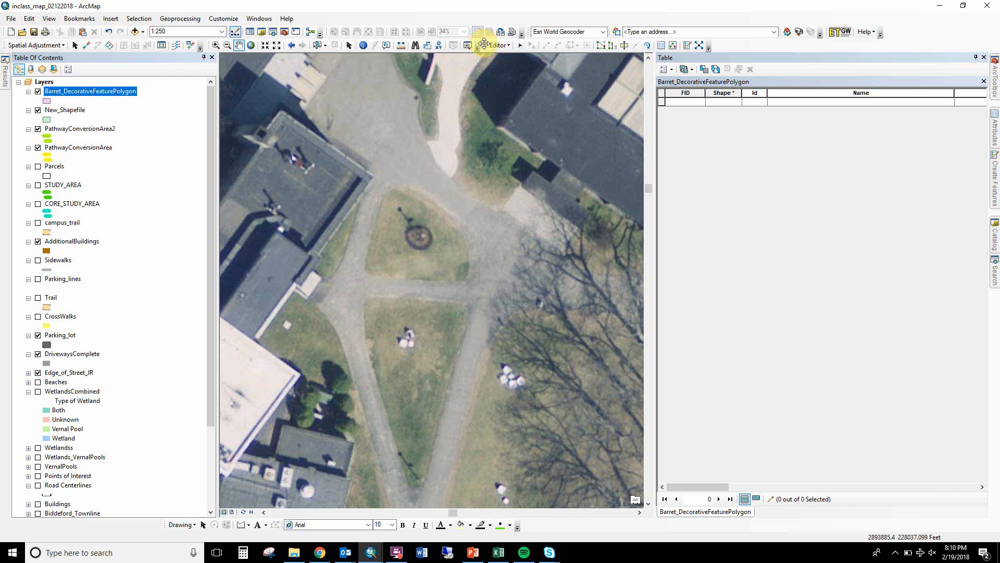
pyautogui.moveTo(467, 52); pyautogui.dragTo(318, 74)
pyautogui.rightClick(435, 20)
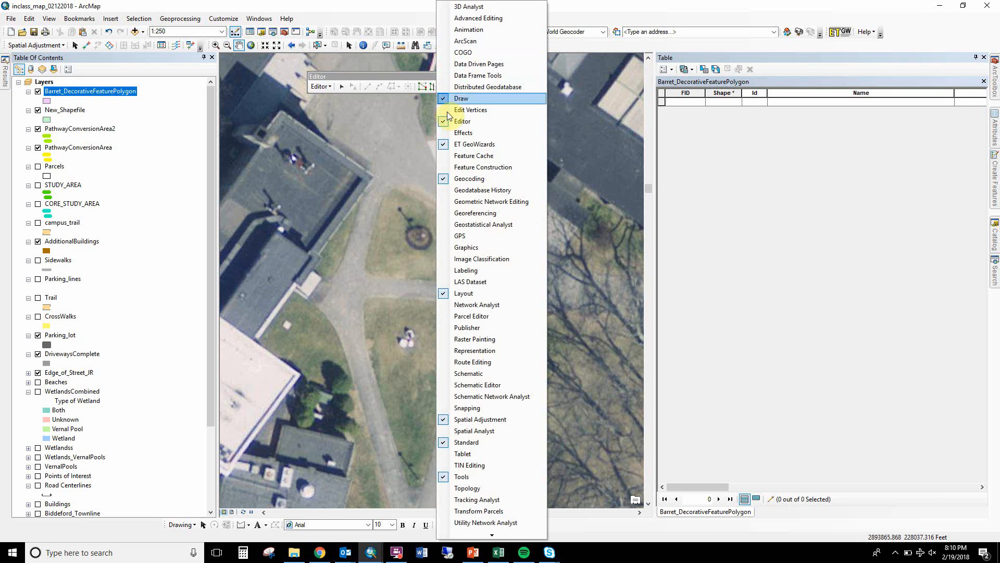
pyautogui.click(400, 20)
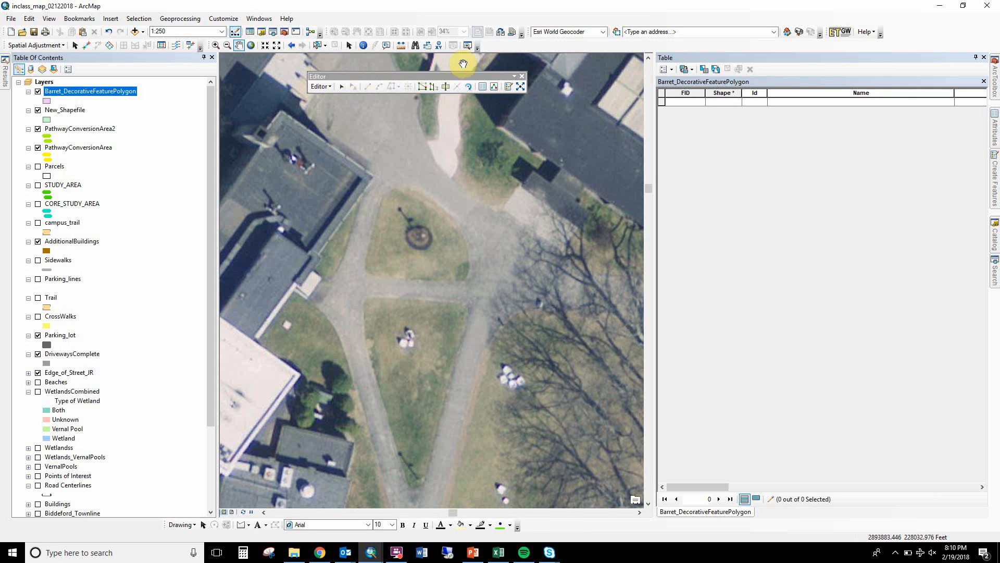
# Digitize a polygon around the small round flag pole bed in the upper grass island, using the Barret_DecorativeFeaturePolygon template.
pyautogui.click(509, 87)
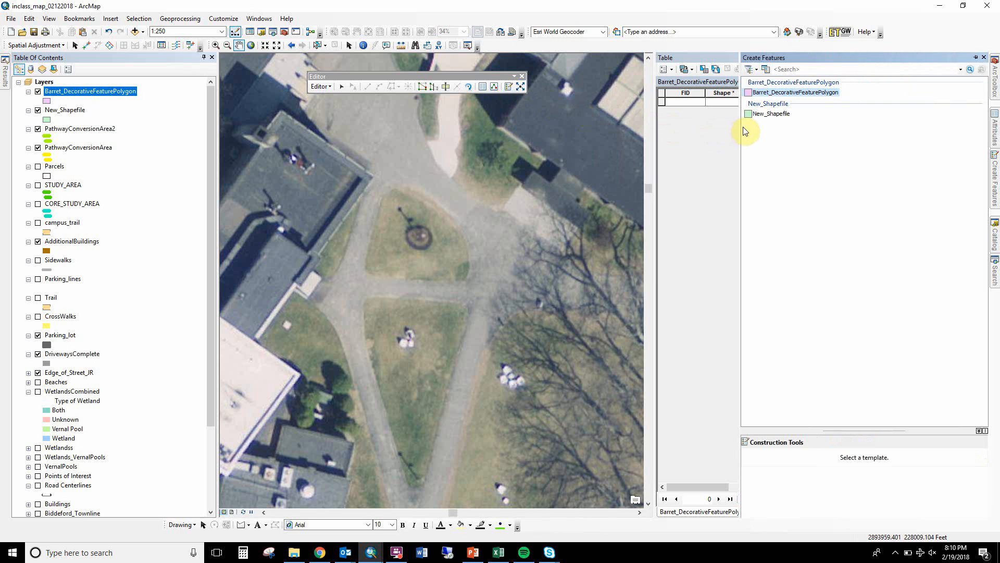
pyautogui.click(768, 96)
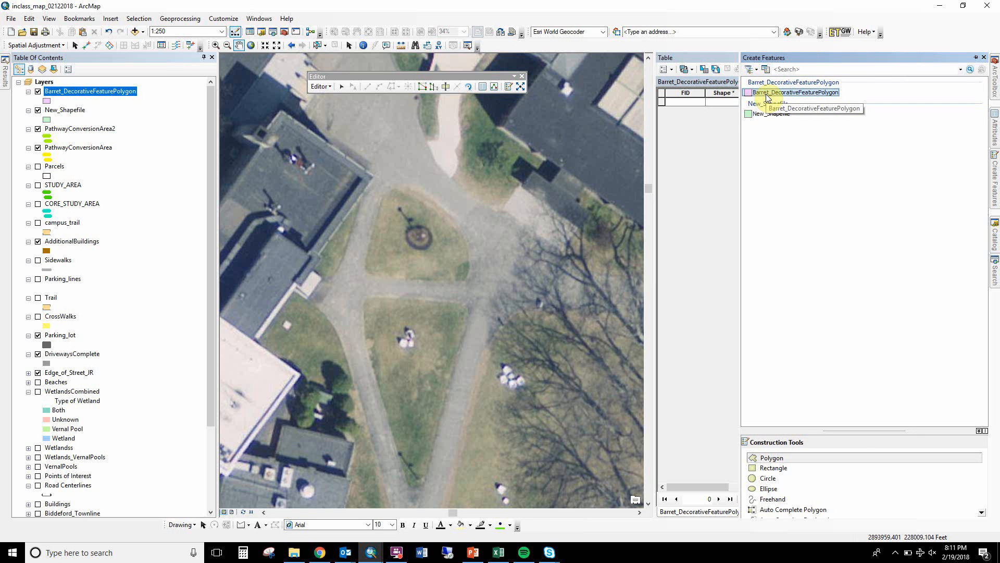
pyautogui.click(423, 226)
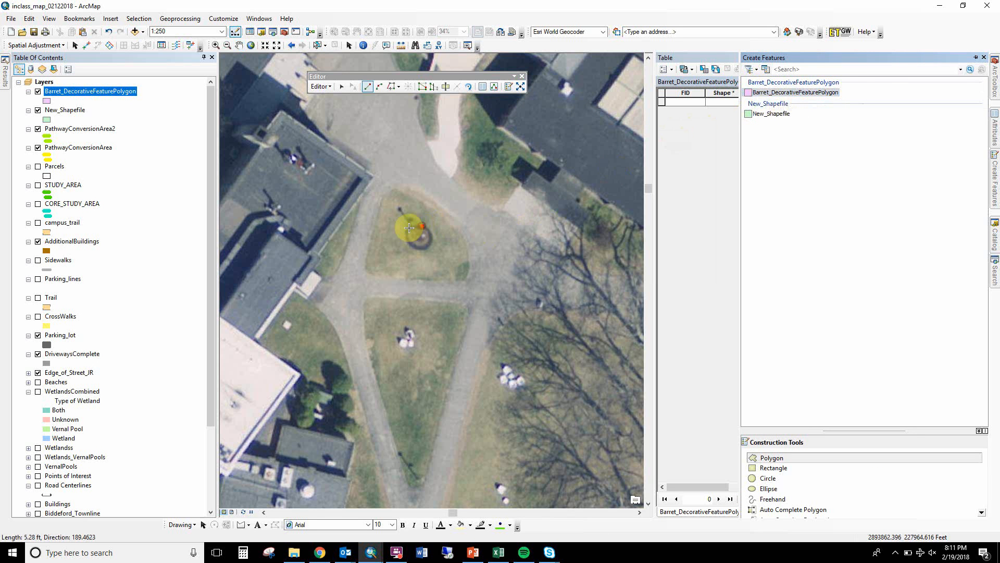
pyautogui.click(405, 229)
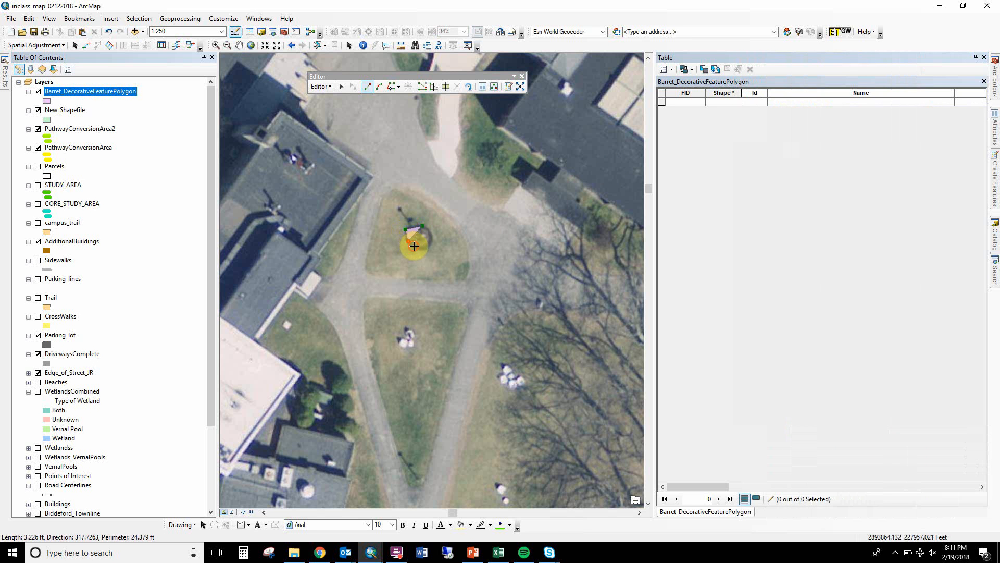
pyautogui.click(414, 246)
pyautogui.click(427, 248)
pyautogui.click(429, 244)
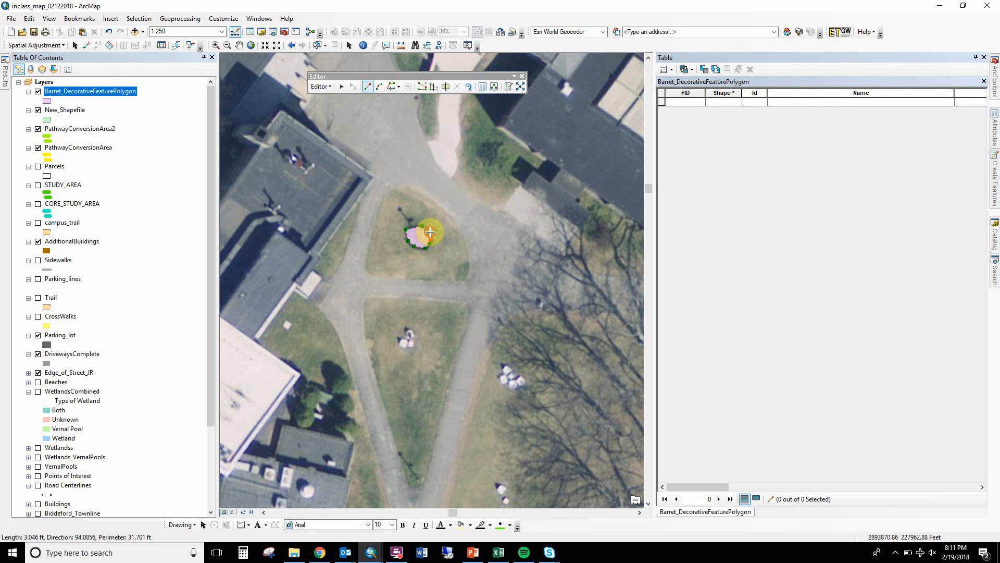
pyautogui.click(430, 231)
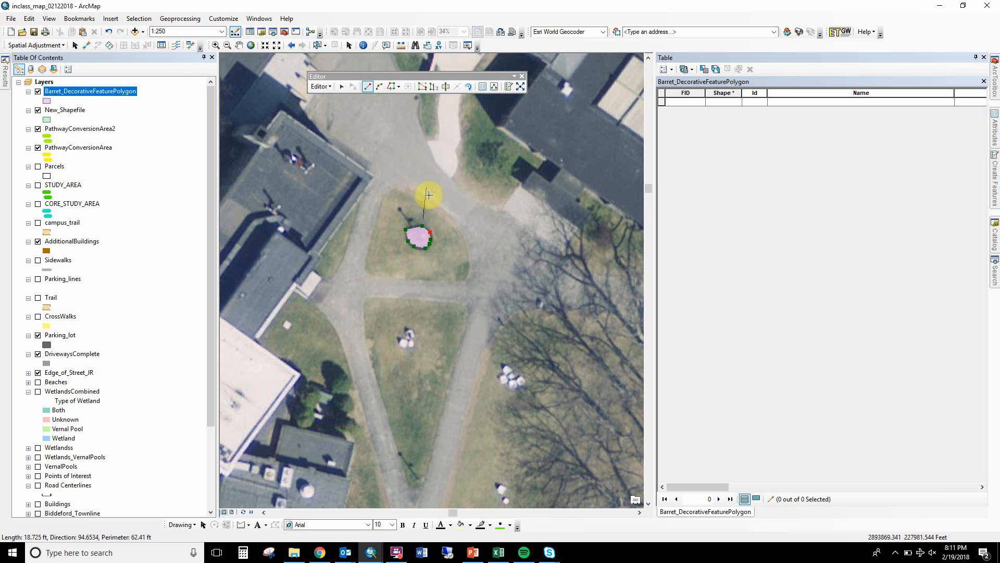
pyautogui.doubleClick(428, 230)
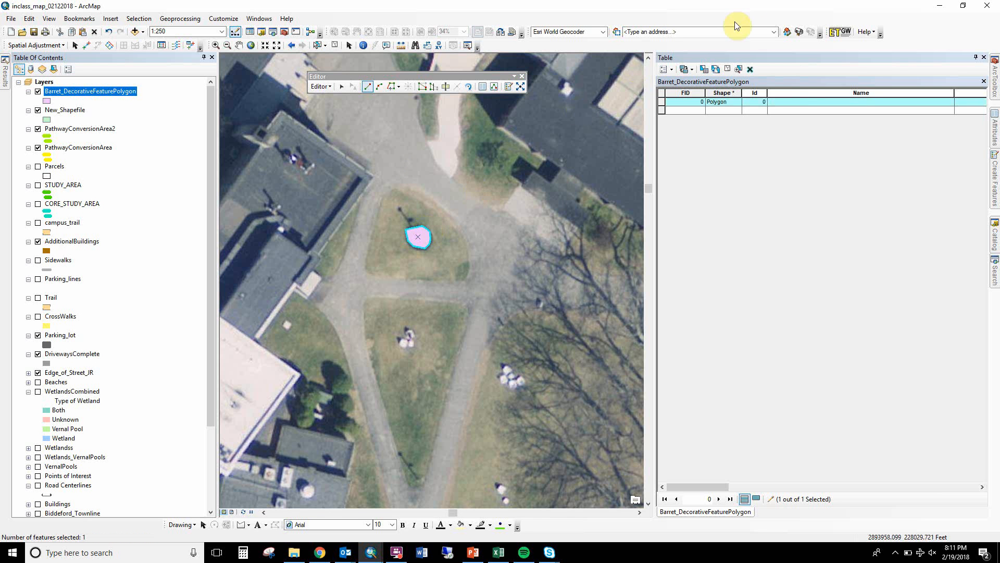
# Fill in the new polygon's attributes with Name "Falg Pole" and Type "Flag Pole".
pyautogui.click(793, 102)
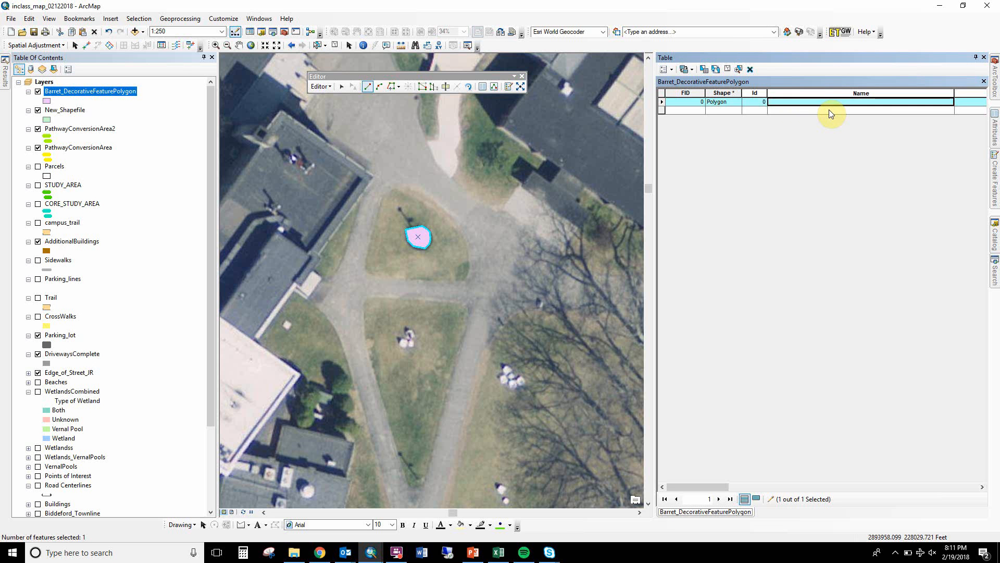
pyautogui.write('Fag Pole')
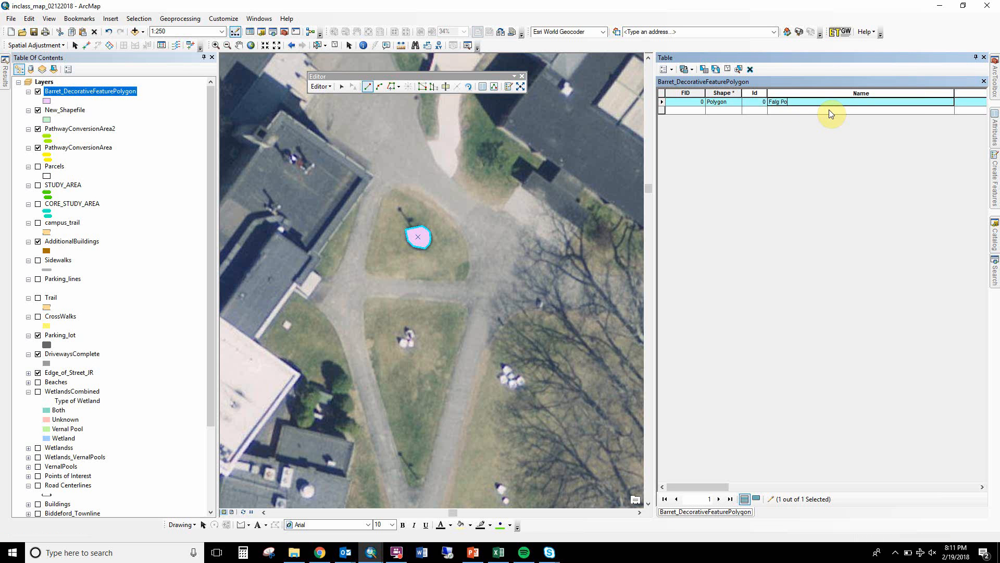
pyautogui.press('Tab')
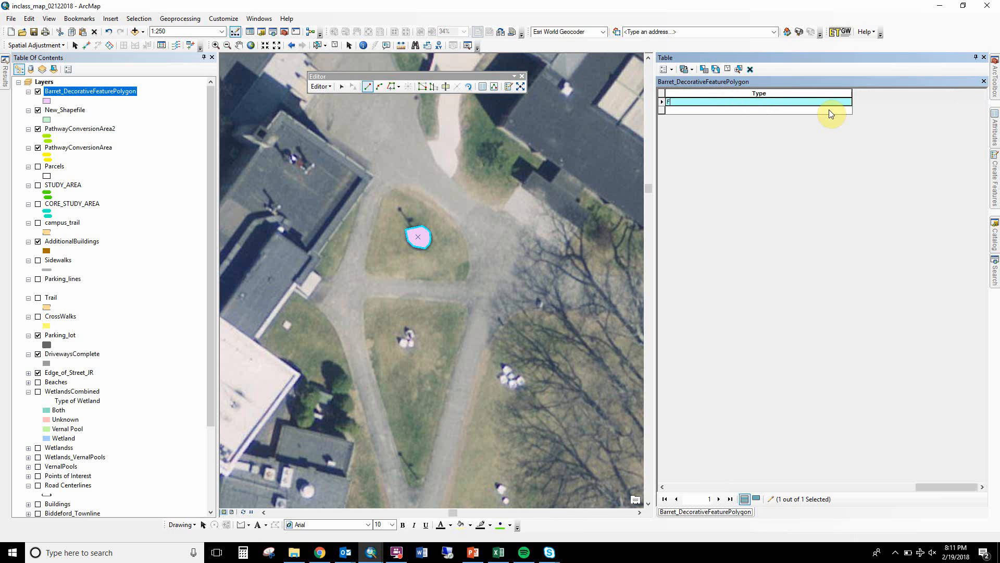
pyautogui.write('Flag Pole')
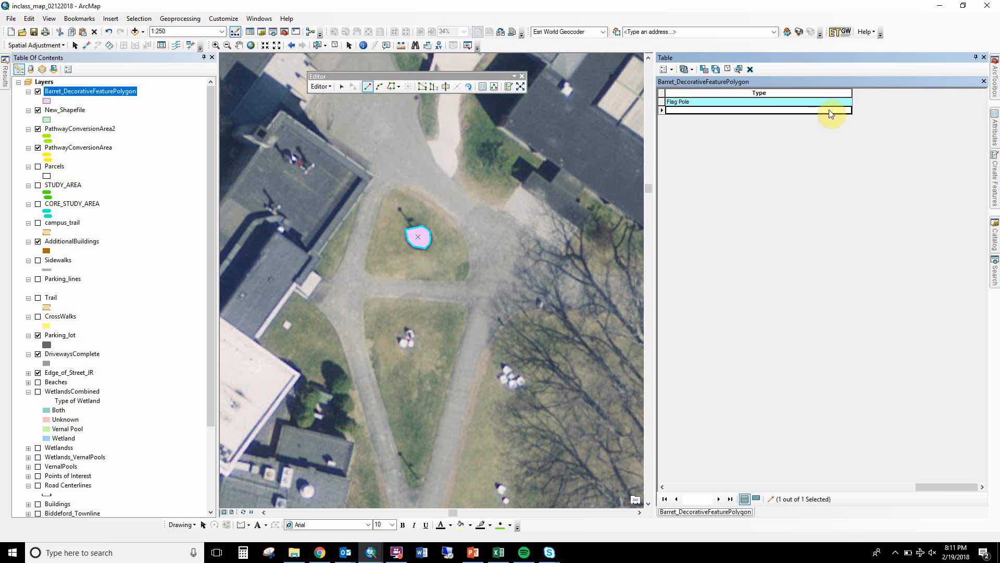
pyautogui.press('Return')
pyautogui.press('Right')
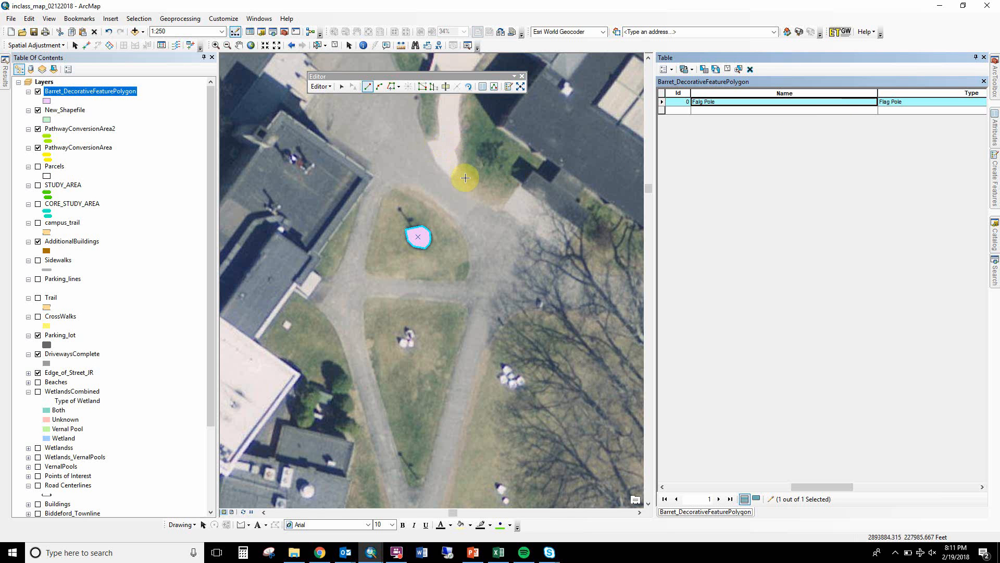
# Bring the circular patio at the tip of the brown AdditionalBuildings polygon into view at 1:125 scale.
pyautogui.write('c')
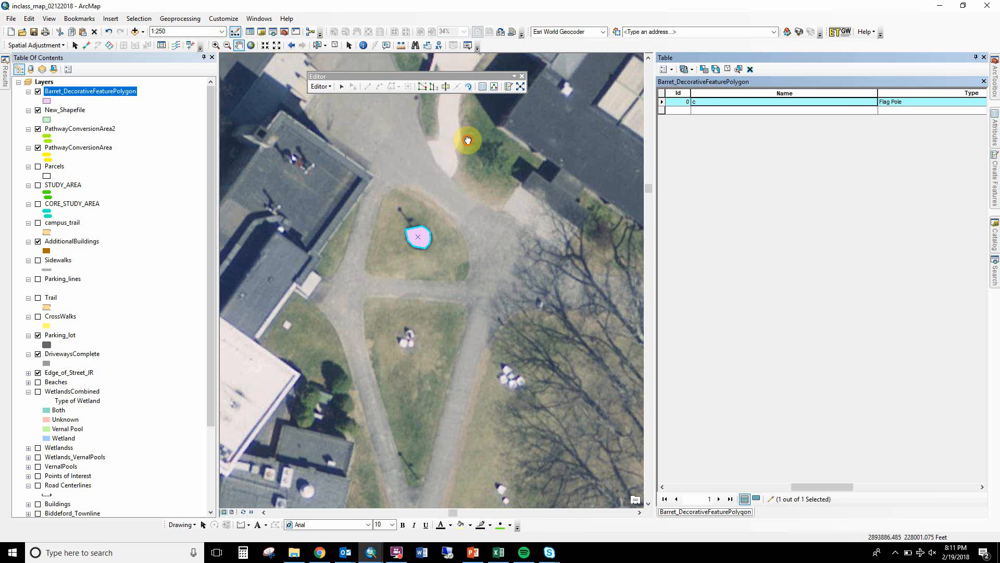
pyautogui.moveTo(469, 141); pyautogui.dragTo(469, 434)
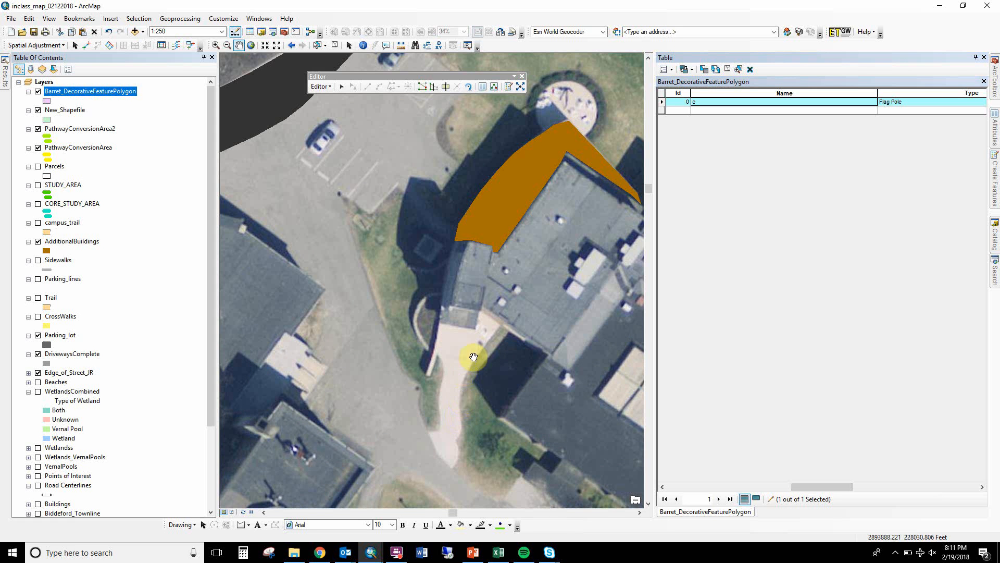
pyautogui.moveTo(494, 143); pyautogui.dragTo(404, 291)
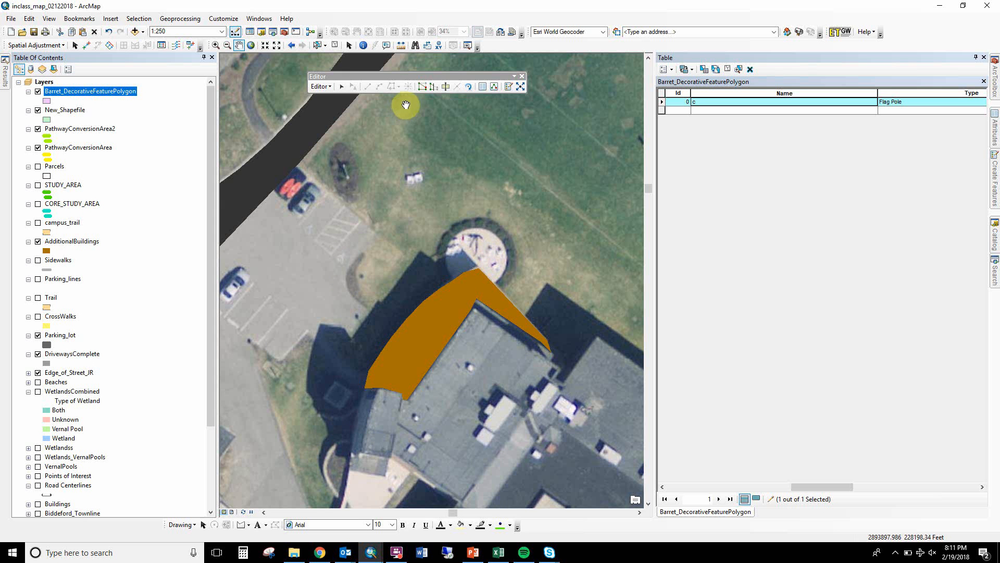
pyautogui.click(508, 89)
pyautogui.click(781, 95)
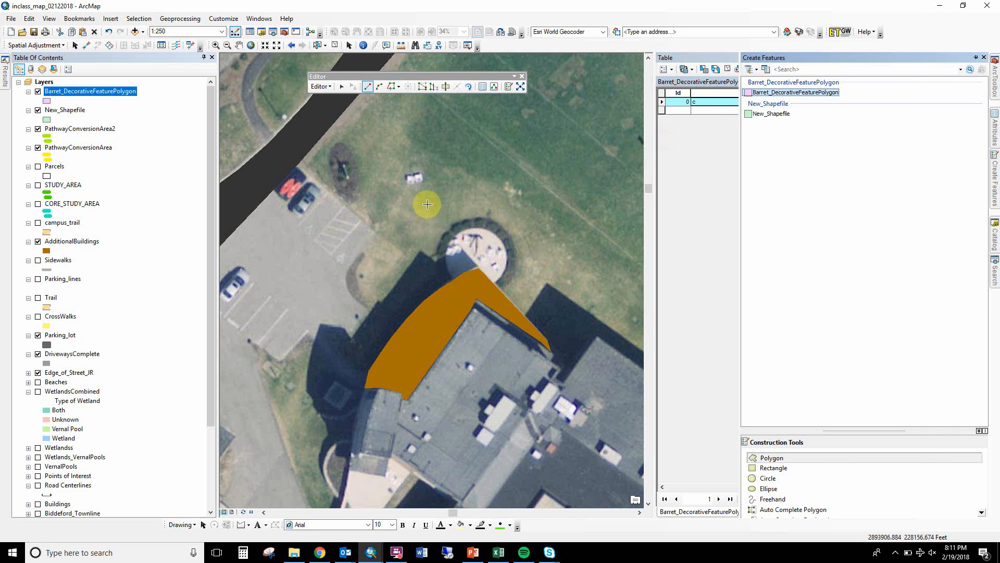
pyautogui.click(218, 46)
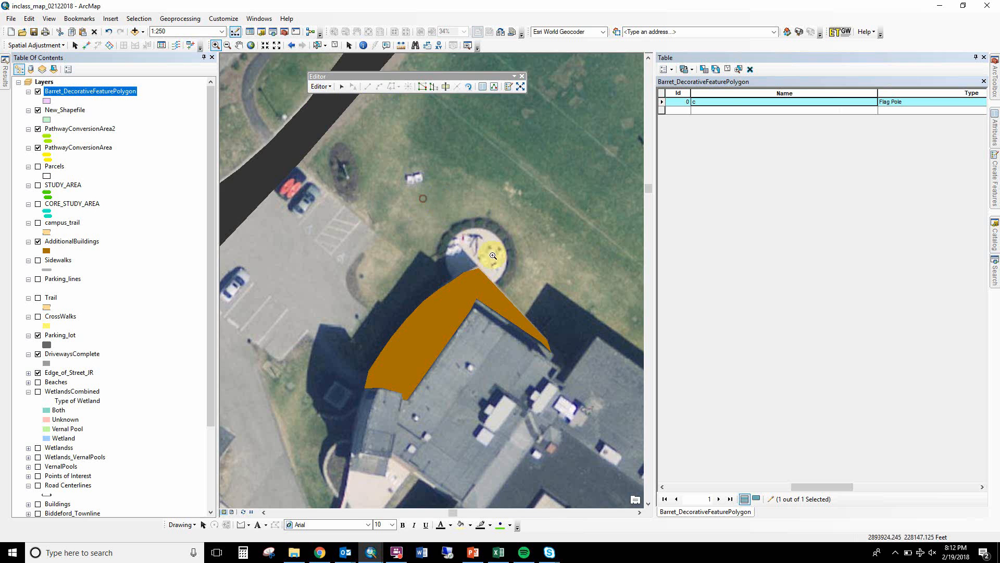
pyautogui.click(547, 312)
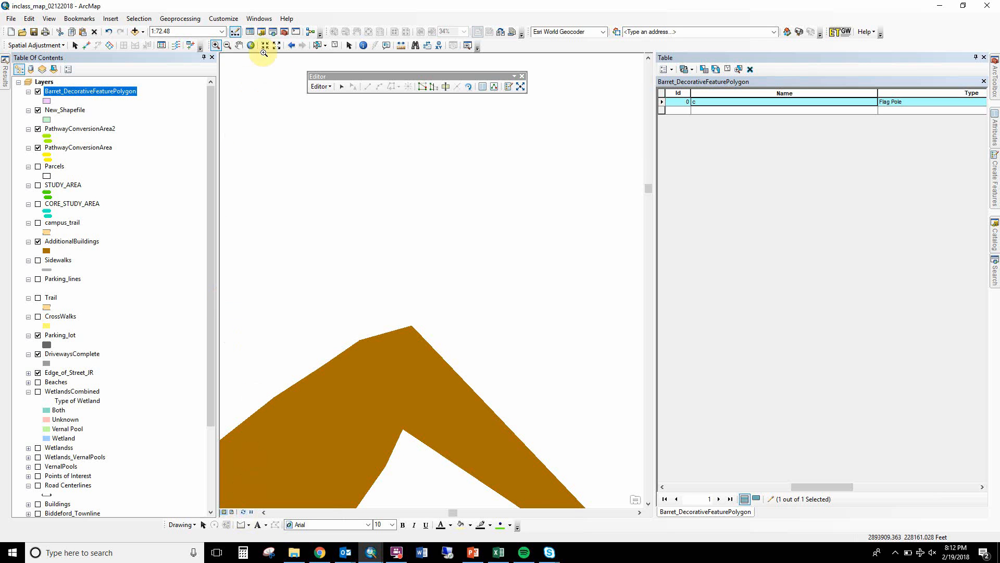
pyautogui.click(280, 45)
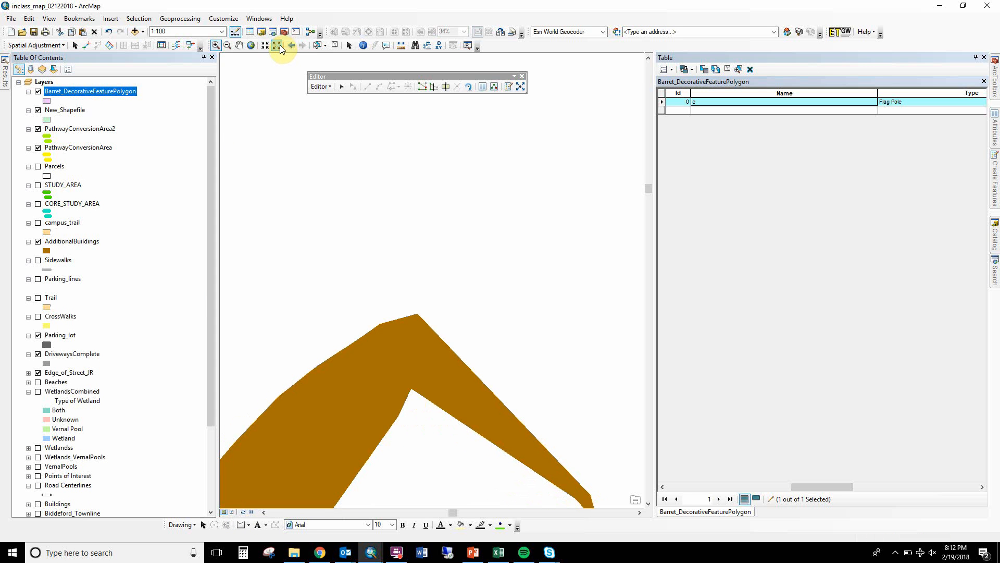
pyautogui.click(280, 45)
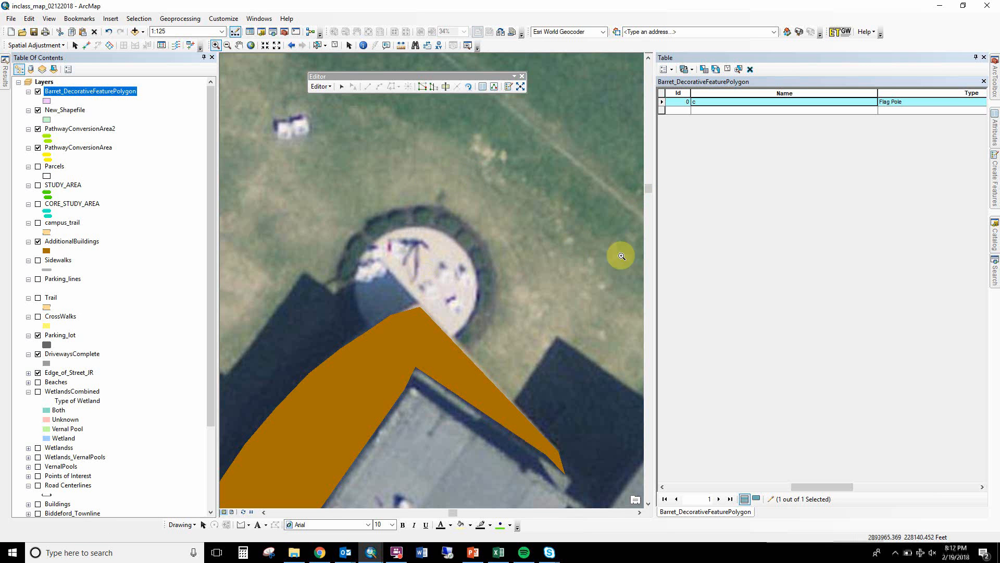
# Trace the round outer edge of the circular patio as a new Barret_DecorativeFeaturePolygon polygon, from one AdditionalBuildings edge to the other.
pyautogui.click(995, 193)
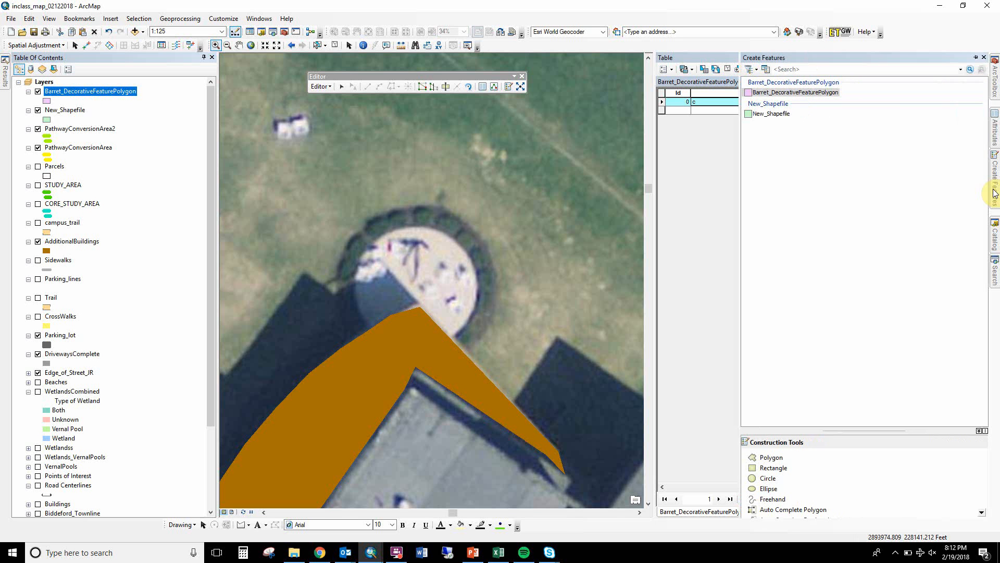
pyautogui.click(817, 94)
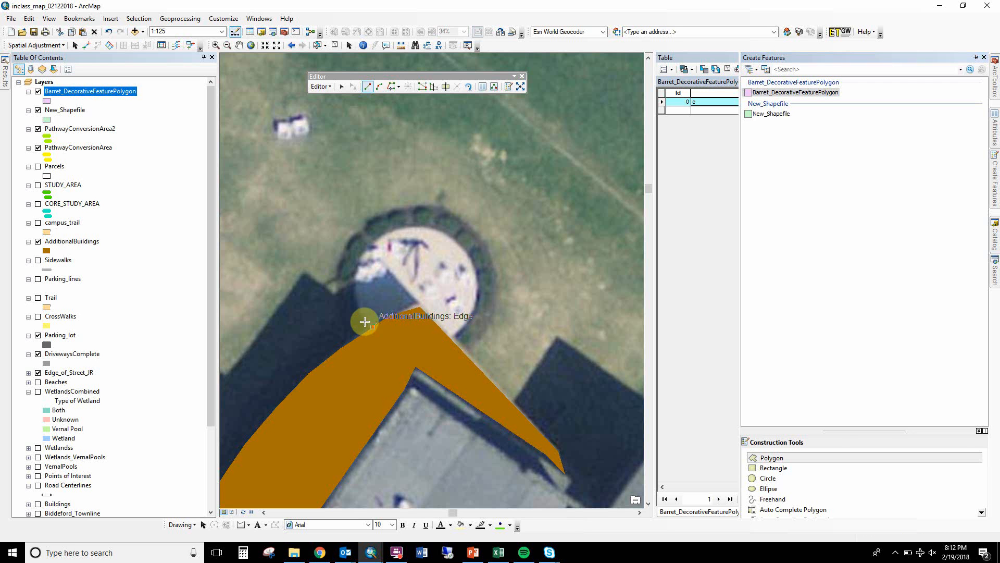
pyautogui.click(358, 303)
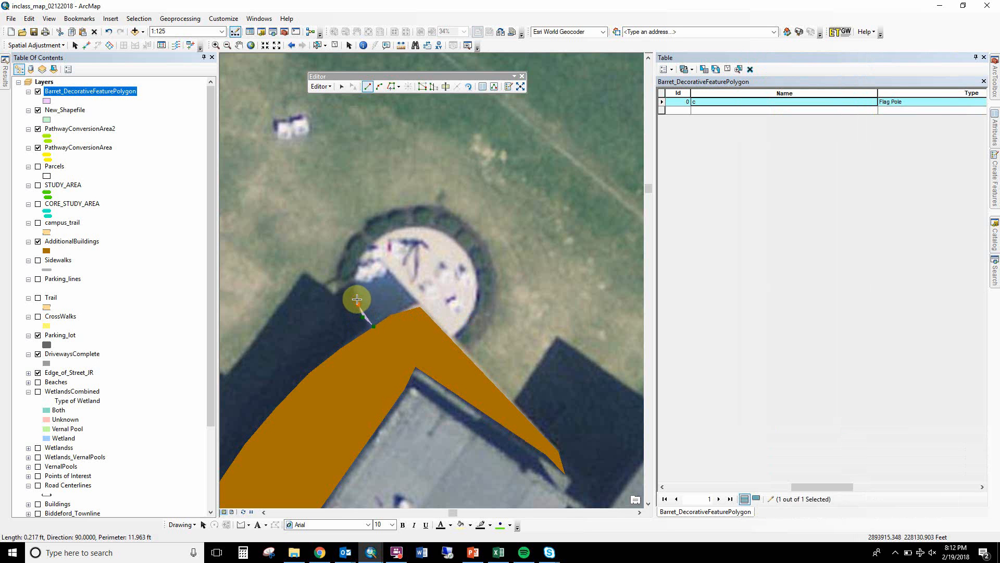
pyautogui.click(352, 285)
pyautogui.click(357, 265)
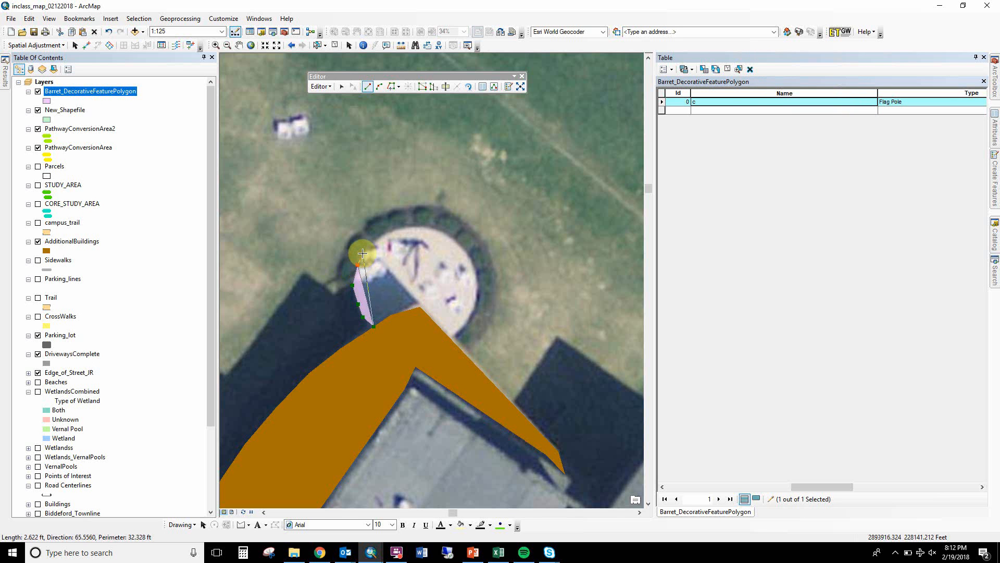
pyautogui.click(363, 253)
pyautogui.click(374, 241)
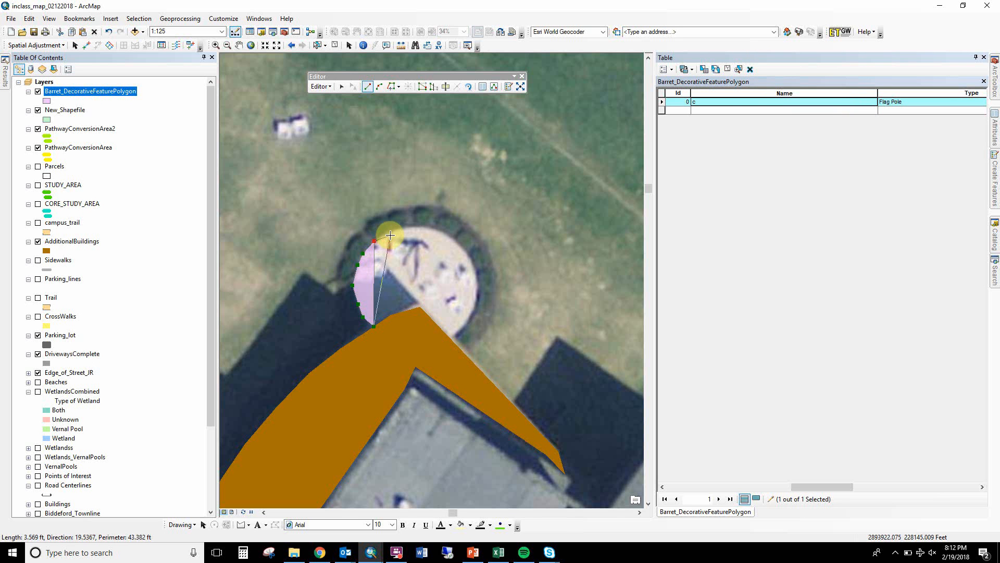
pyautogui.click(390, 232)
pyautogui.click(407, 227)
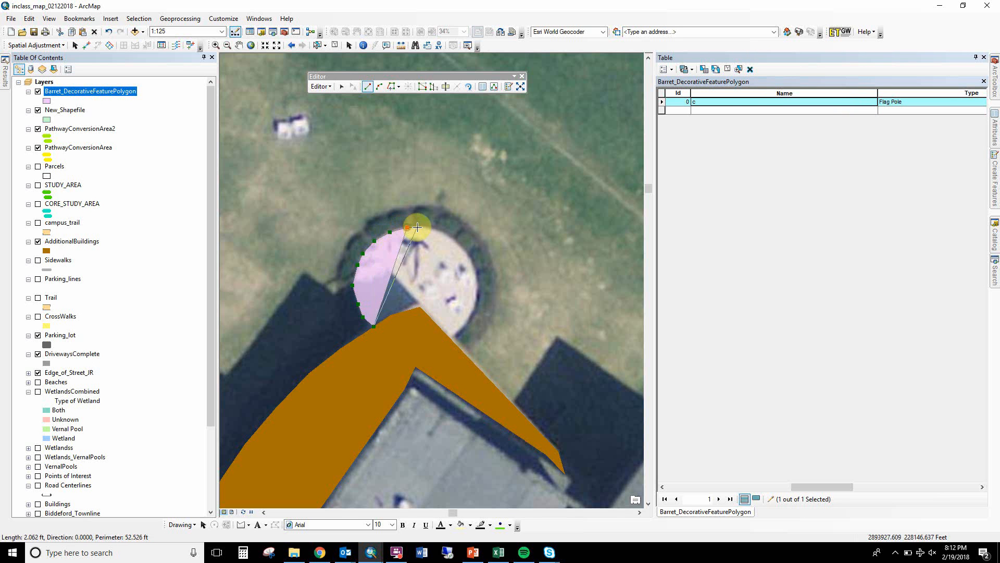
pyautogui.click(420, 227)
pyautogui.click(435, 230)
pyautogui.click(447, 240)
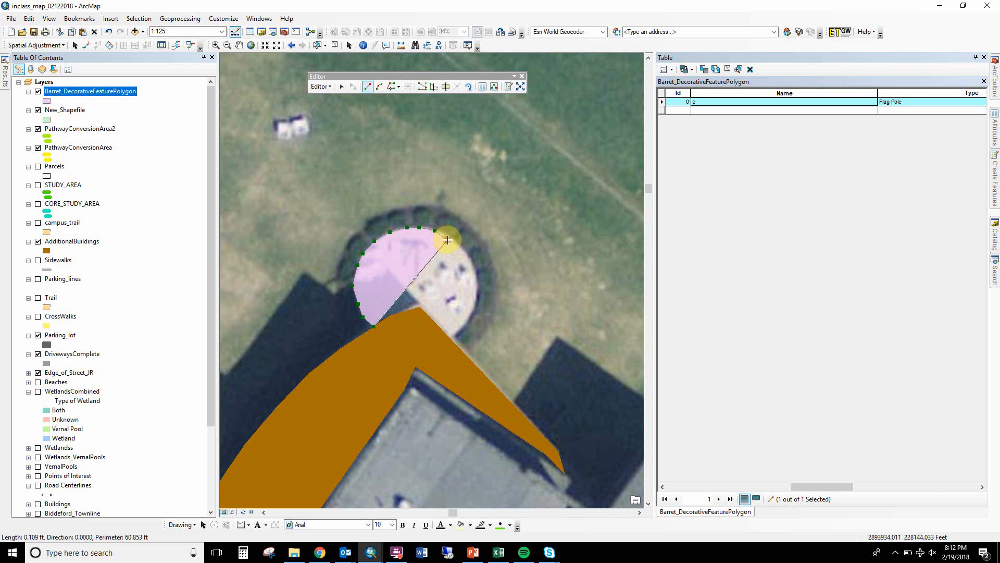
pyautogui.click(459, 249)
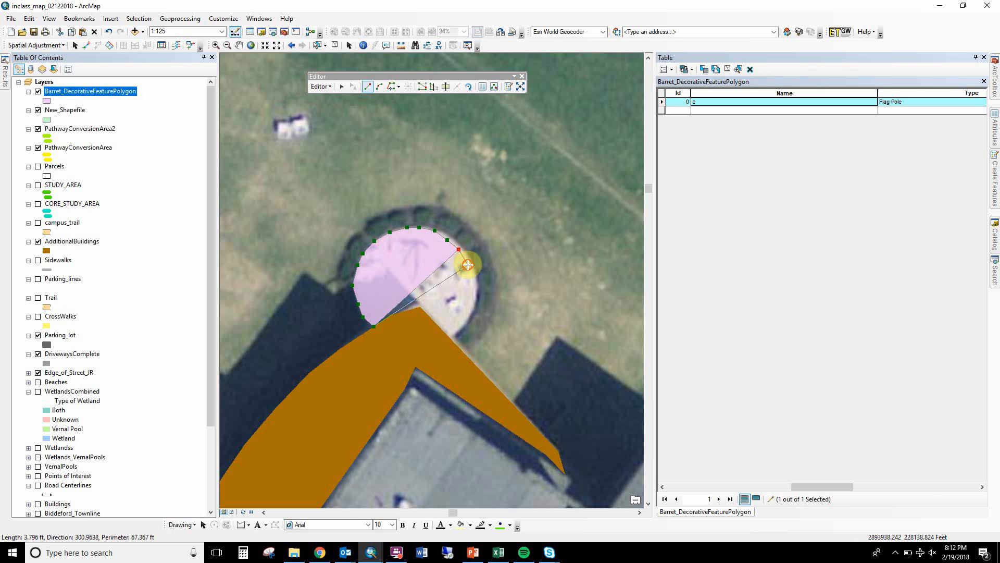
pyautogui.click(468, 265)
pyautogui.click(473, 281)
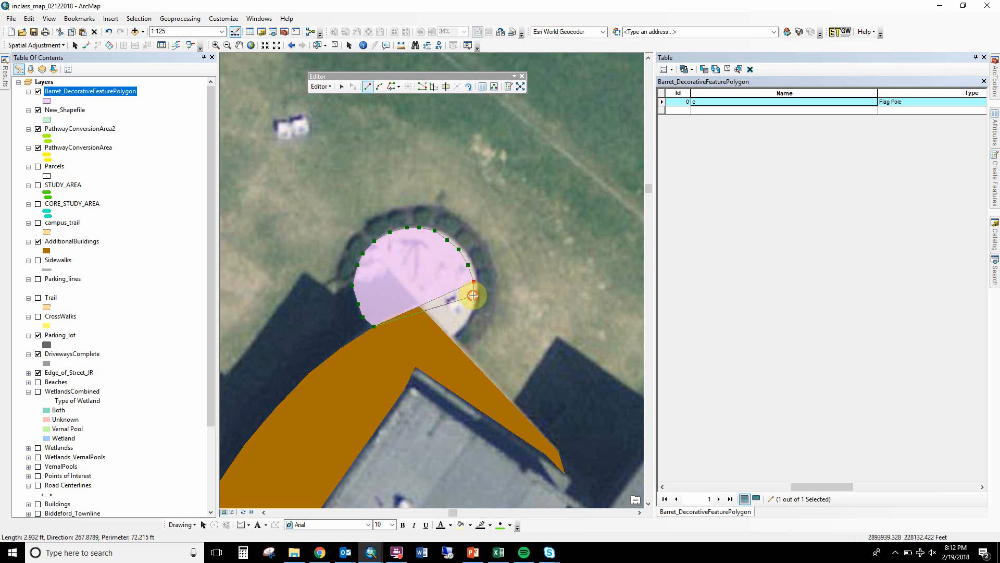
pyautogui.click(473, 295)
pyautogui.click(470, 305)
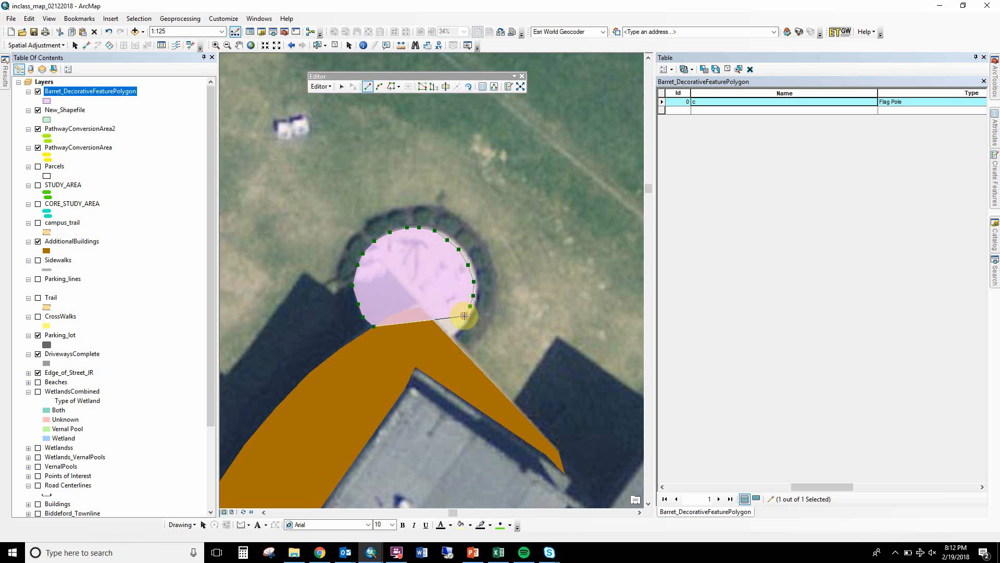
pyautogui.click(465, 315)
pyautogui.click(454, 328)
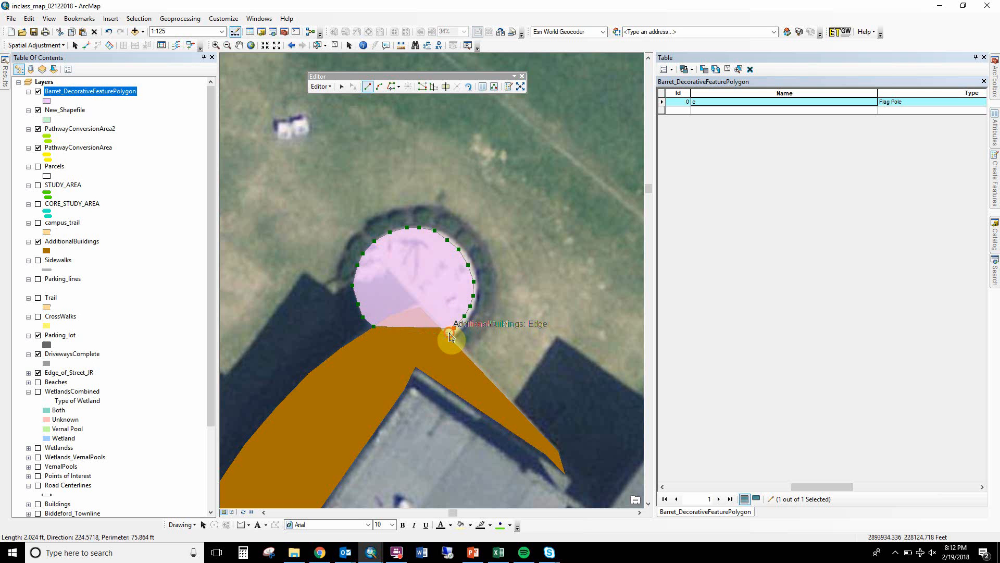
pyautogui.click(447, 334)
# Close the patio polygon by following the tip of the AdditionalBuildings polygon along its vertices and finishing the sketch.
pyautogui.click(420, 308)
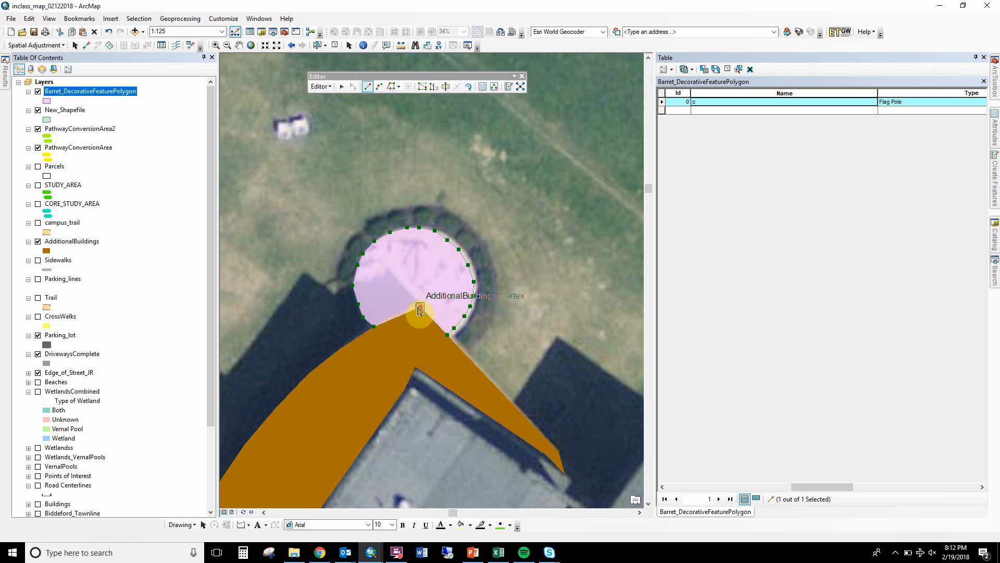
pyautogui.click(404, 311)
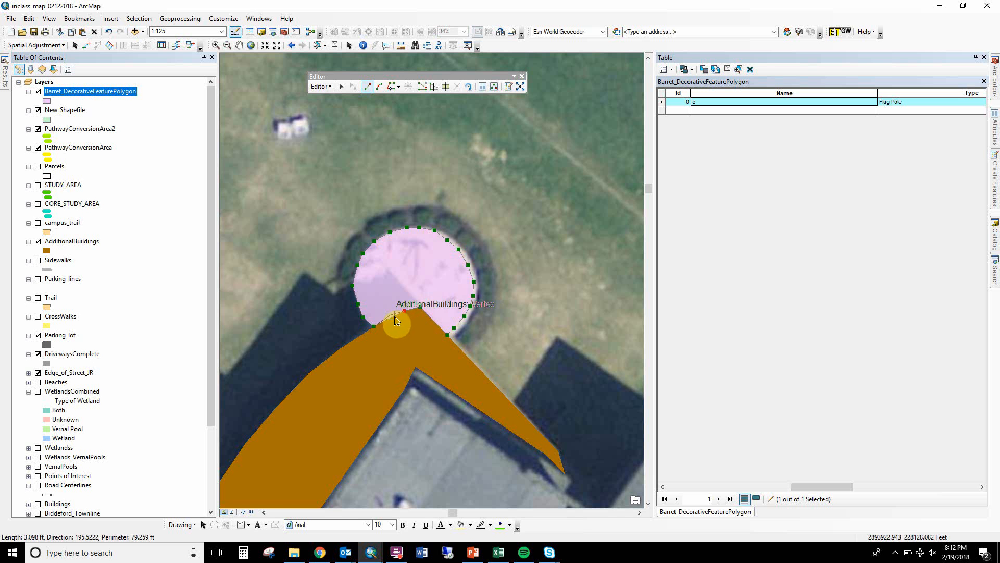
pyautogui.click(394, 316)
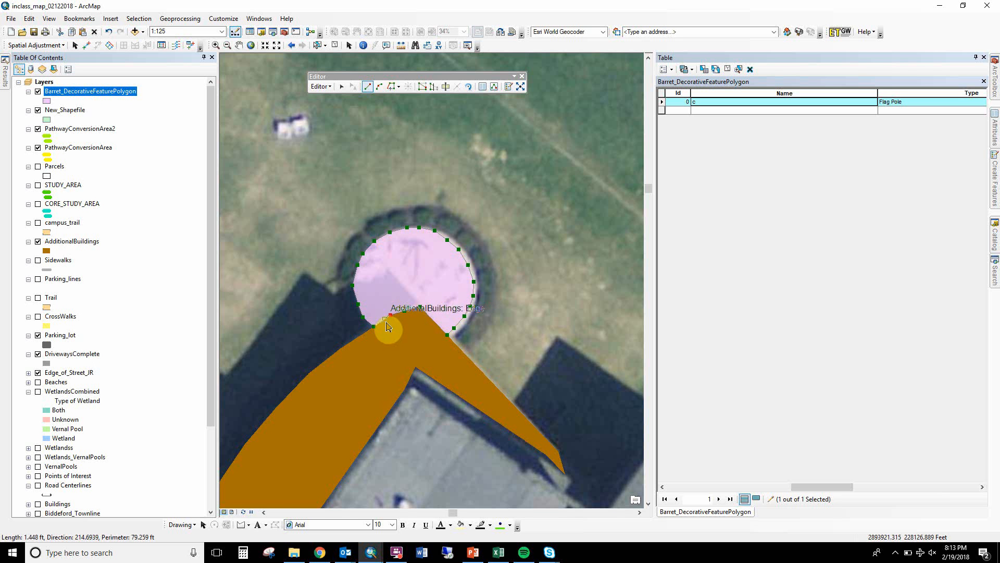
pyautogui.click(386, 323)
pyautogui.doubleClick(386, 327)
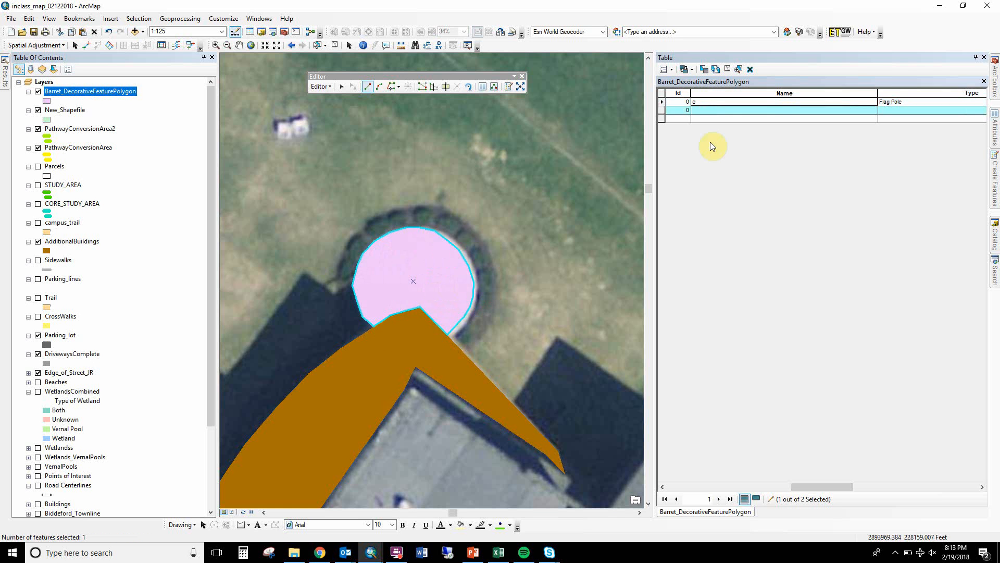
# Correct the Name of the existing flag pole record to "Flag Pole".
pyautogui.click(736, 111)
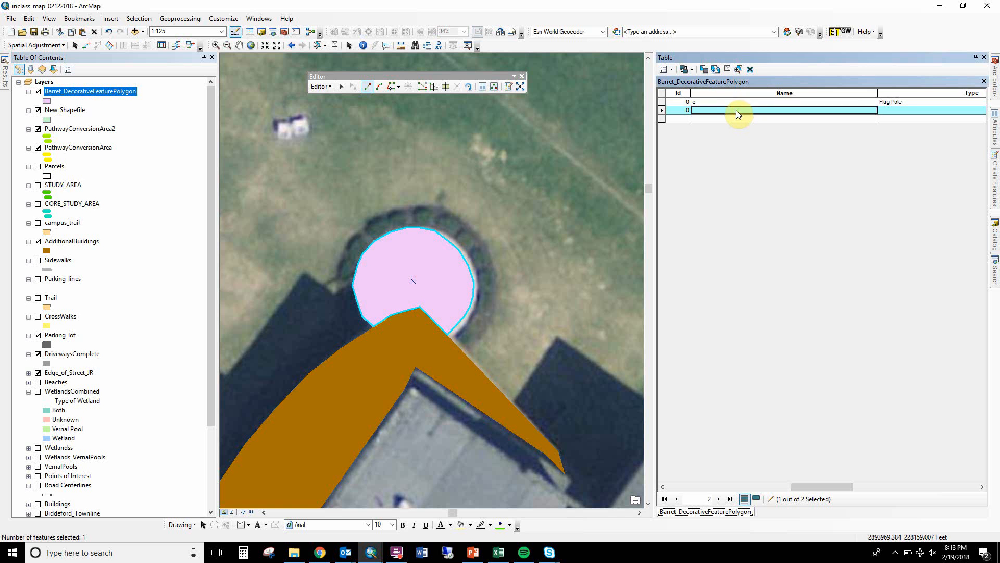
pyautogui.write('c')
pyautogui.press('BackSpace')
pyautogui.write('Flag Pole')
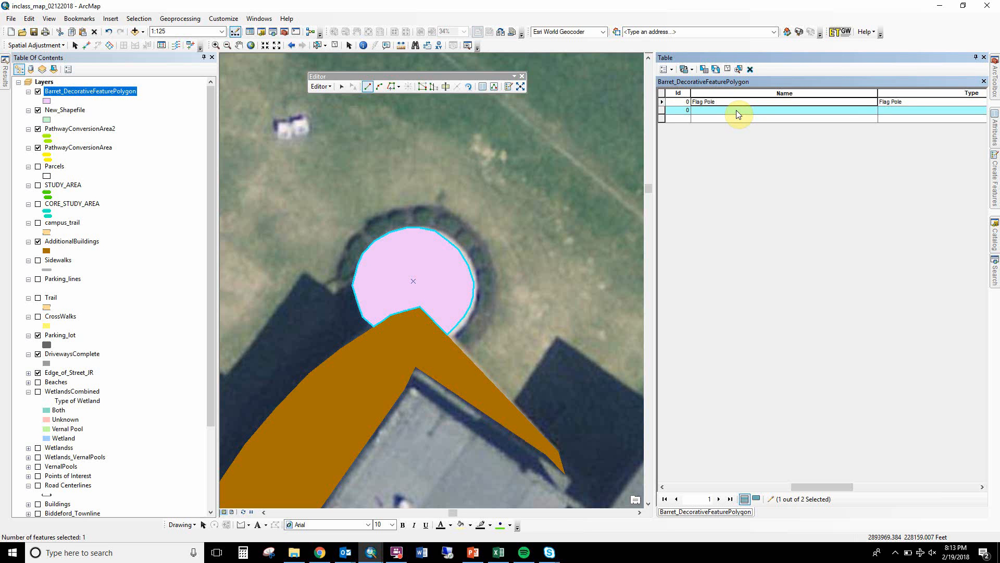
pyautogui.press('Return')
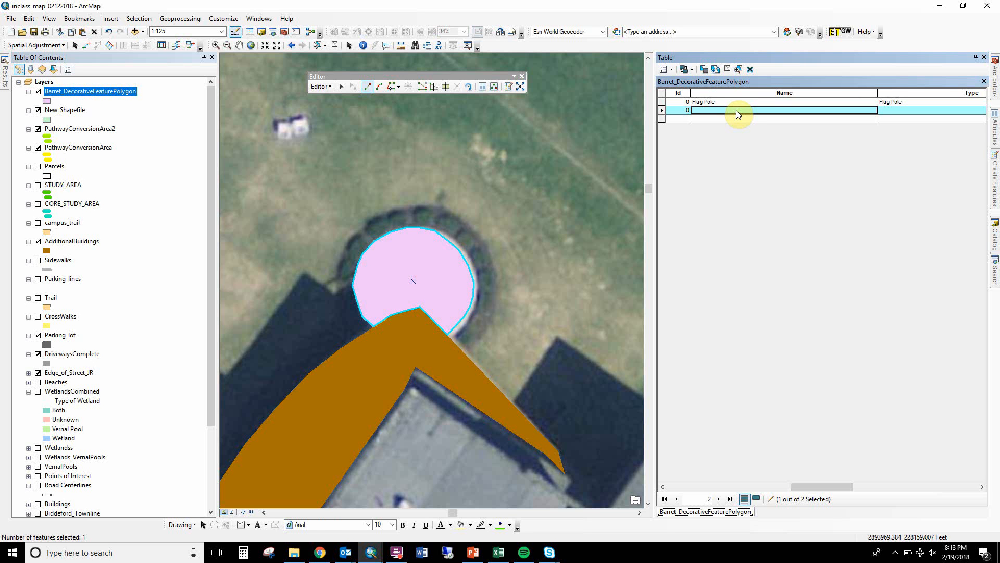
# Fill in the patio record with Name "Stone Terrace off library next to softball field" and Type "Sitting Area".
pyautogui.write('St')
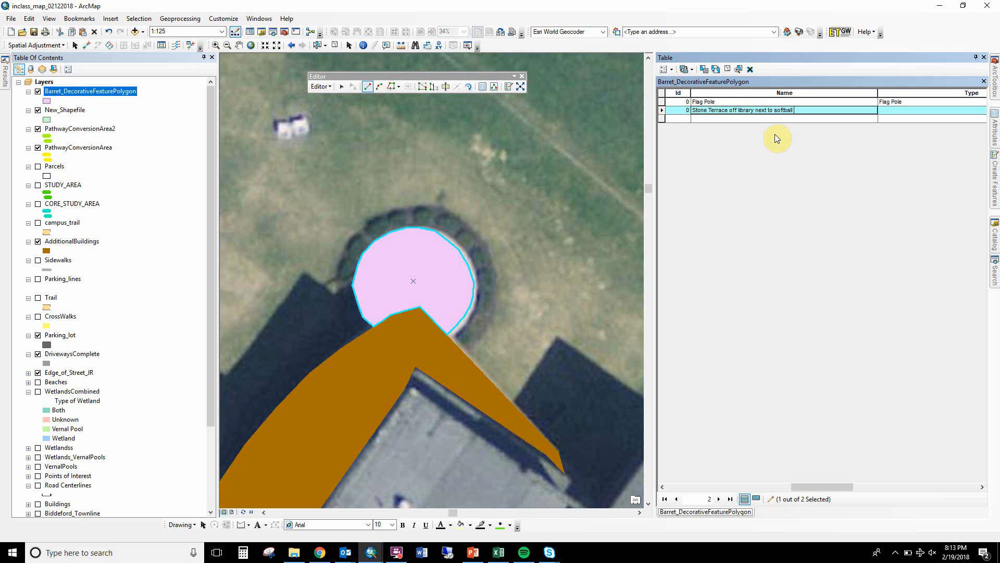
pyautogui.press('Tab')
pyautogui.write('S')
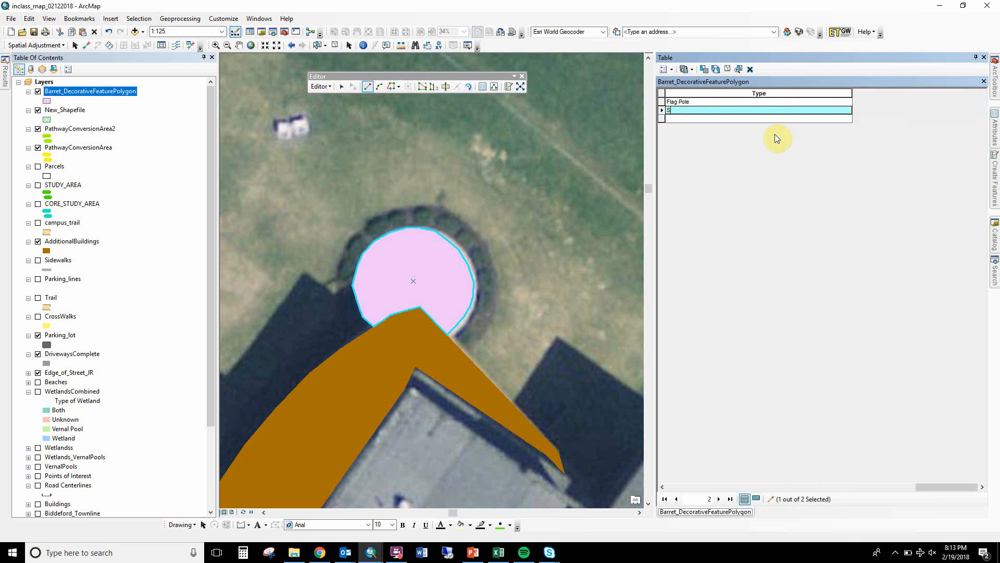
pyautogui.write('tand')
pyautogui.press('BackSpace')
pyautogui.press('BackSpace')
pyautogui.press('BackSpace')
pyautogui.write('tting Area')
pyautogui.press('Return')
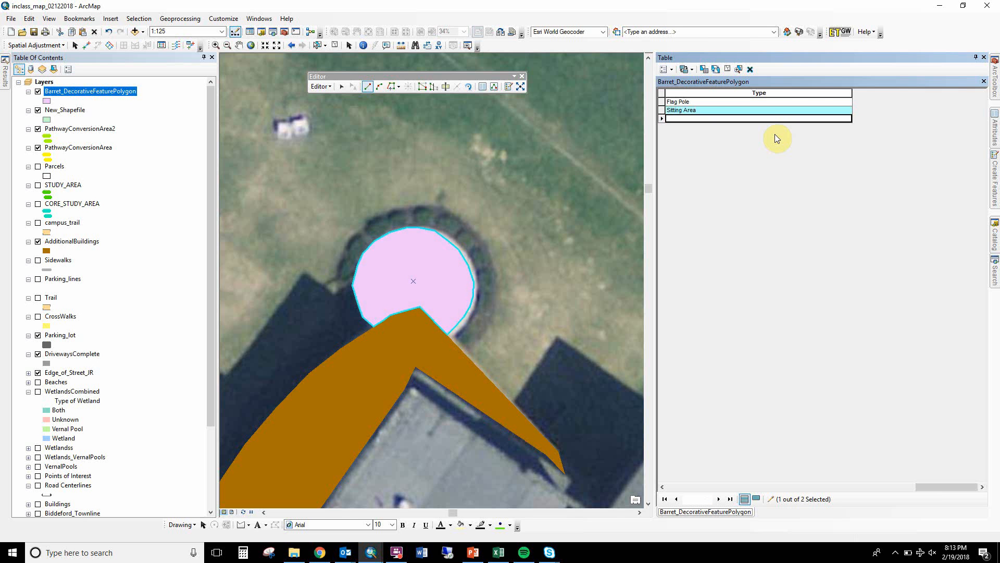
pyautogui.press('Left')
pyautogui.press('Left')
pyautogui.press('Left')
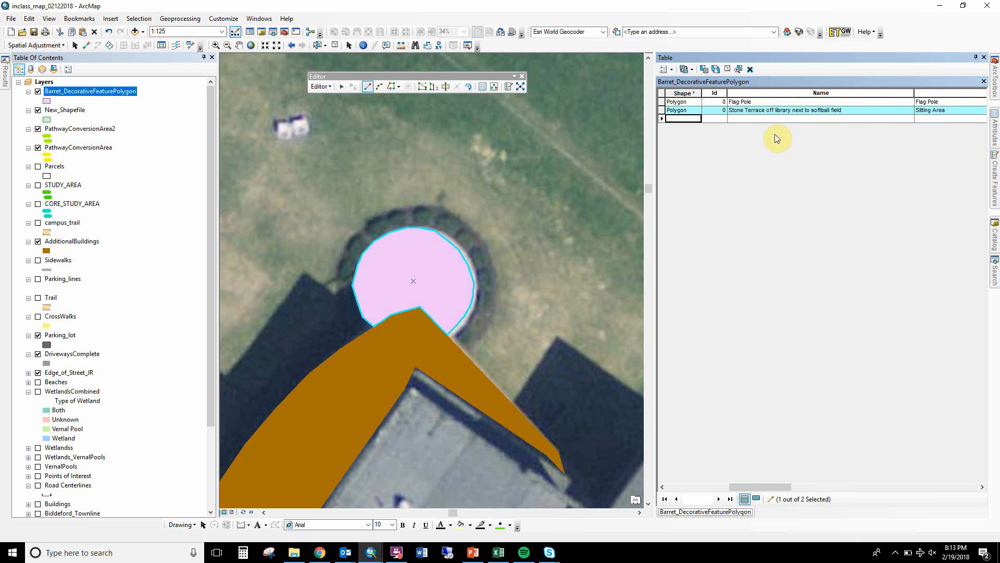
# Stop the editing session and save the edits.
pyautogui.click(319, 86)
pyautogui.click(342, 110)
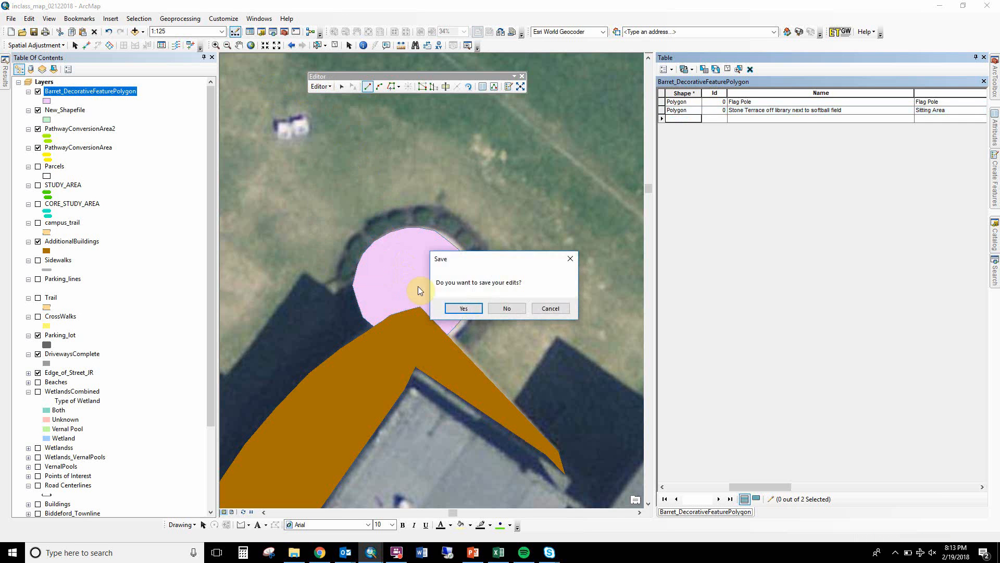
pyautogui.click(464, 308)
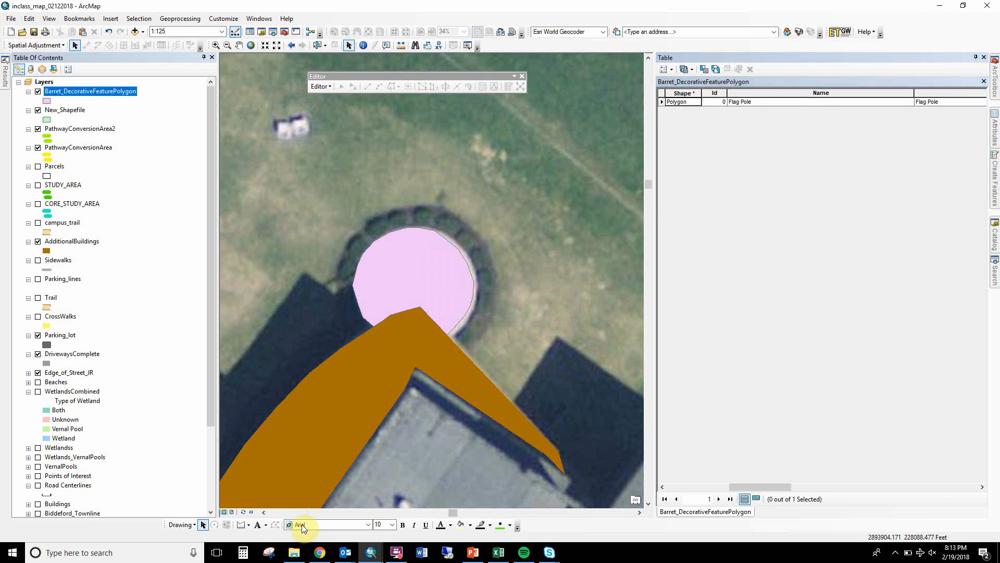
# Switch to the GIS162 folder in File Explorer, select the Barret_DecorativeFeaturePolygon .dbf, .prj, .shp and .shx files, and show their compressed-folder option.
pyautogui.click(295, 553)
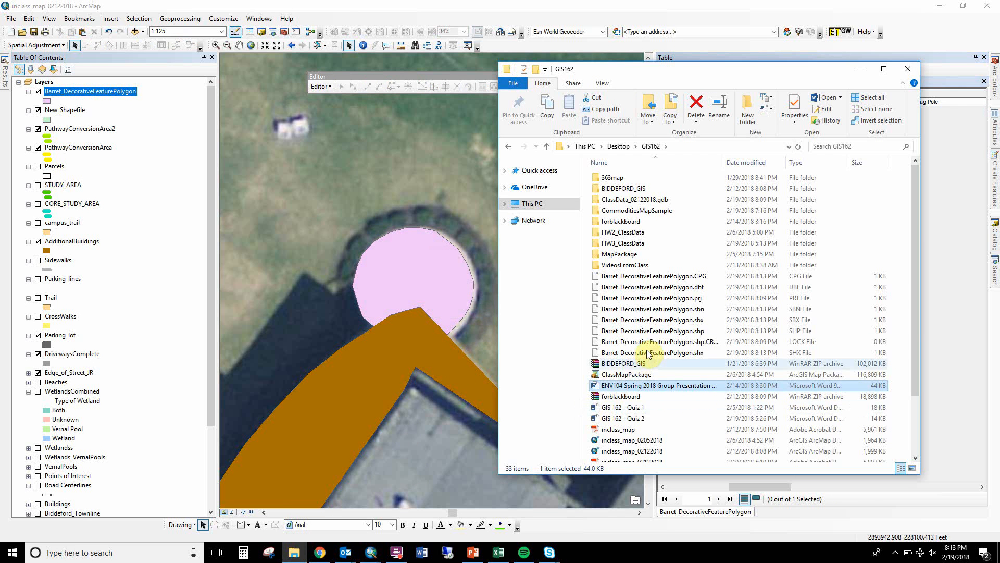
pyautogui.click(695, 287)
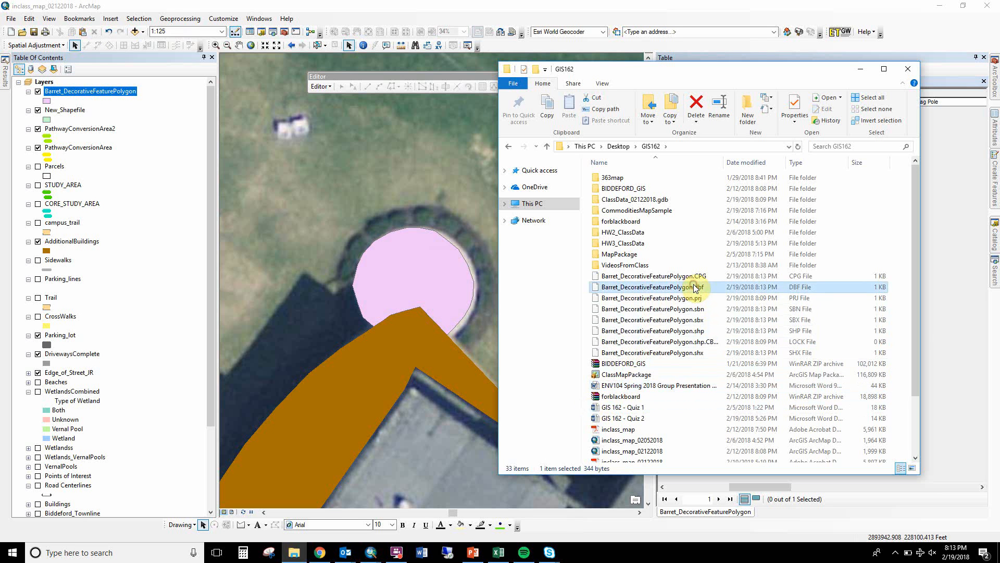
pyautogui.keyDown('ctrl'); pyautogui.click(680, 332); pyautogui.keyUp('ctrl')
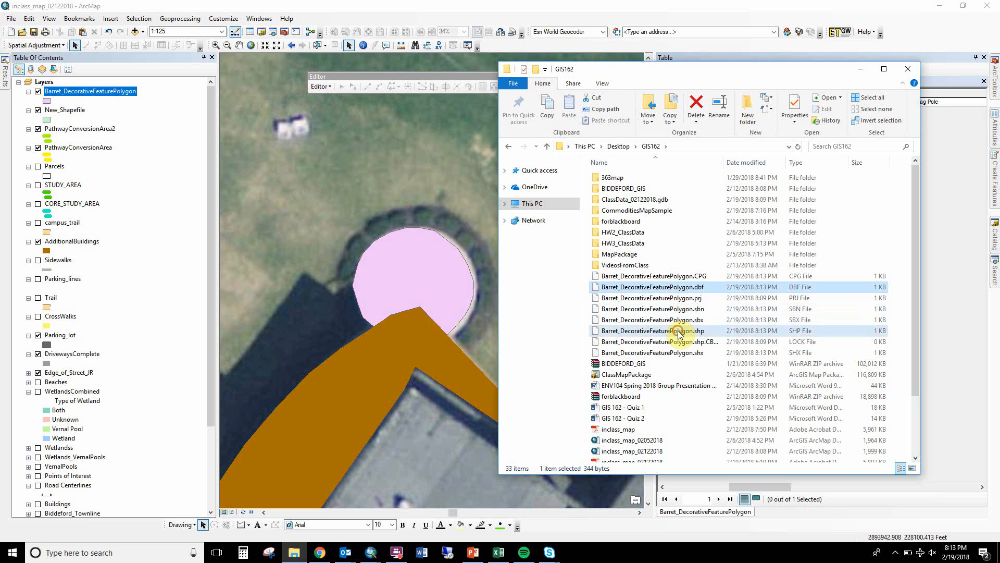
pyautogui.keyDown('ctrl'); pyautogui.click(682, 300); pyautogui.keyUp('ctrl')
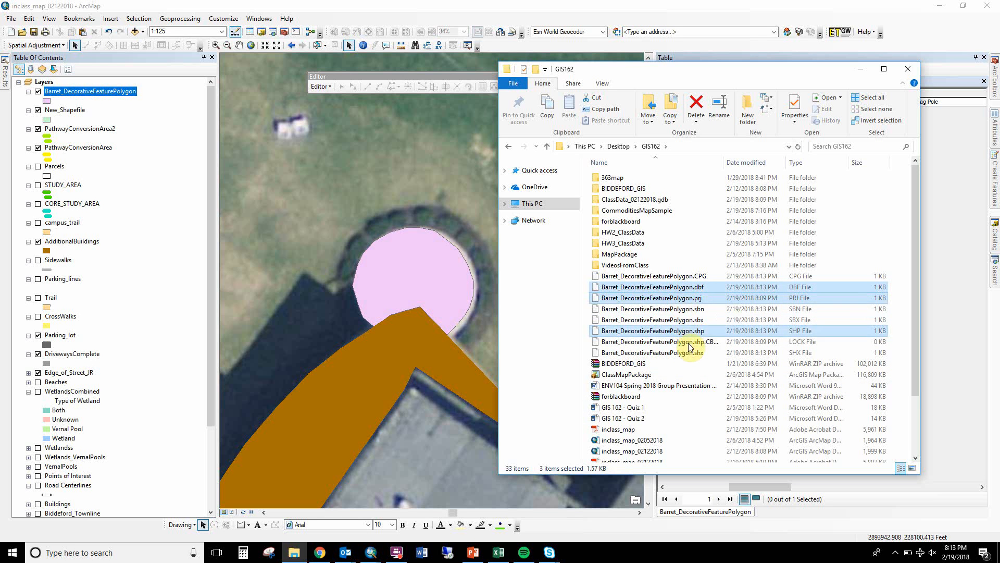
pyautogui.rightClick(689, 353)
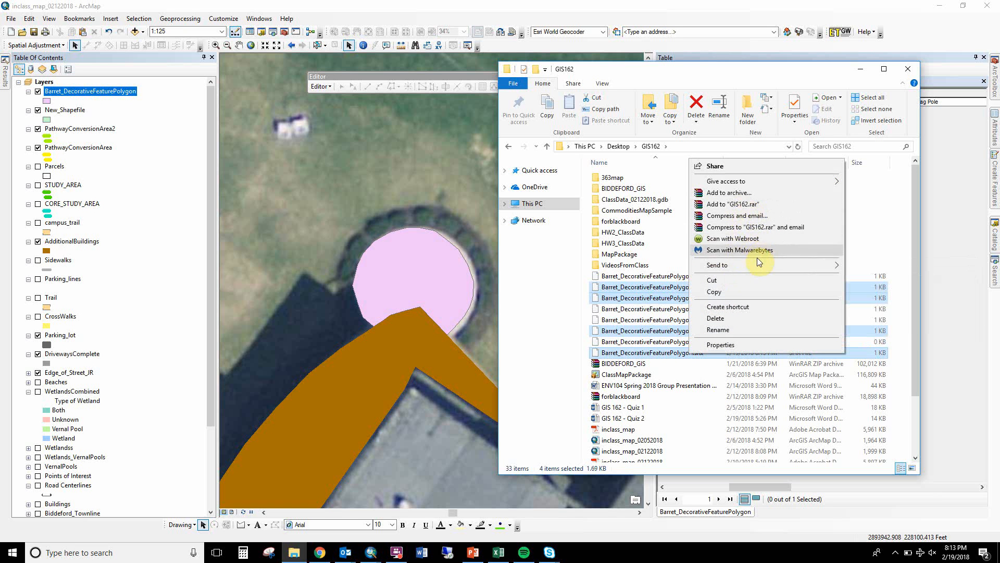
pyautogui.moveTo(758, 267)
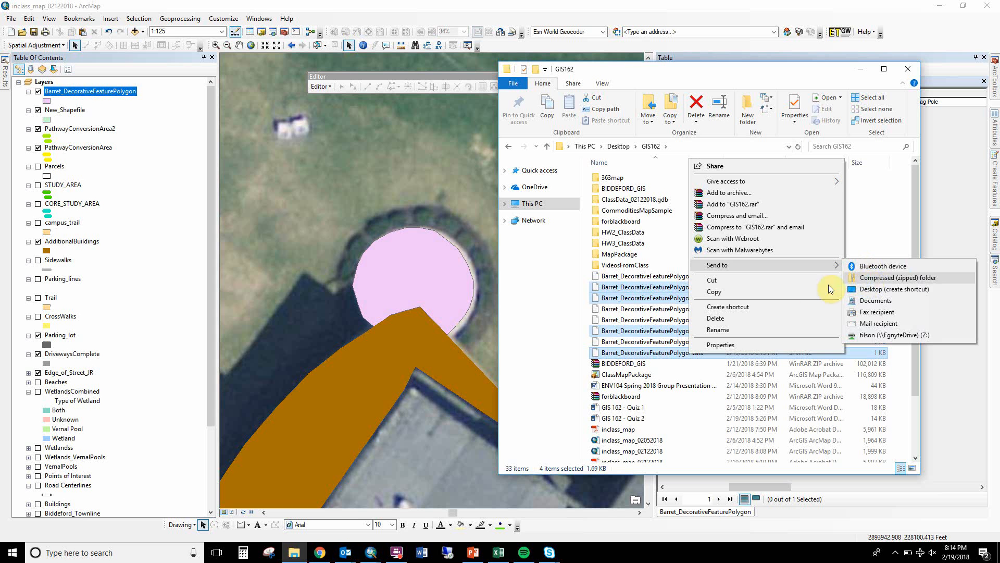
# Replace the file selection with the complete set of Barret_DecorativeFeaturePolygon files, from .CPG through .shx.
pyautogui.click(674, 308)
pyautogui.moveTo(719, 280); pyautogui.dragTo(680, 357)
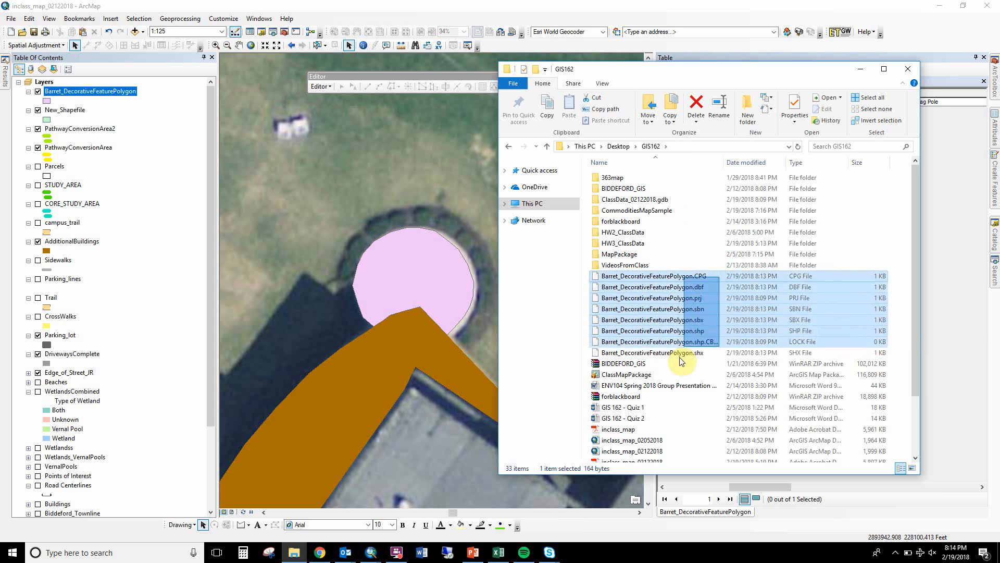